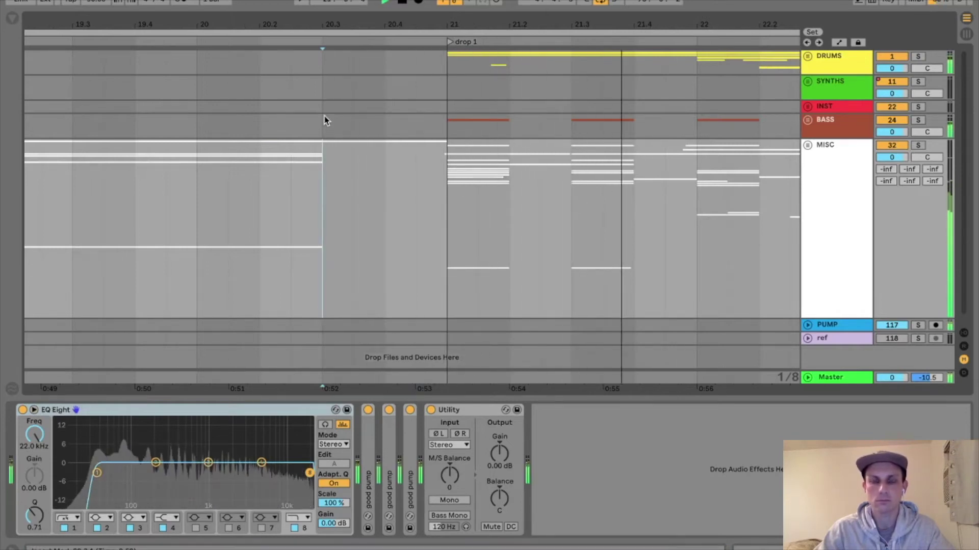
- Open the clip details of the bar 12 "game of life piano n vox 70 bpm" clip on main samp and select the passage after the build marker
left_click_drag(353, 24, 24, 28)
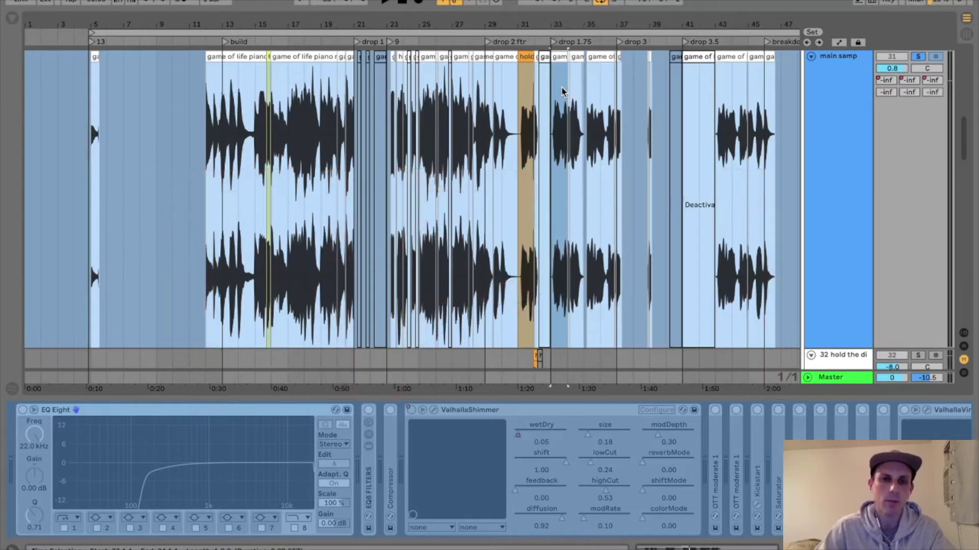
left_click(259, 55)
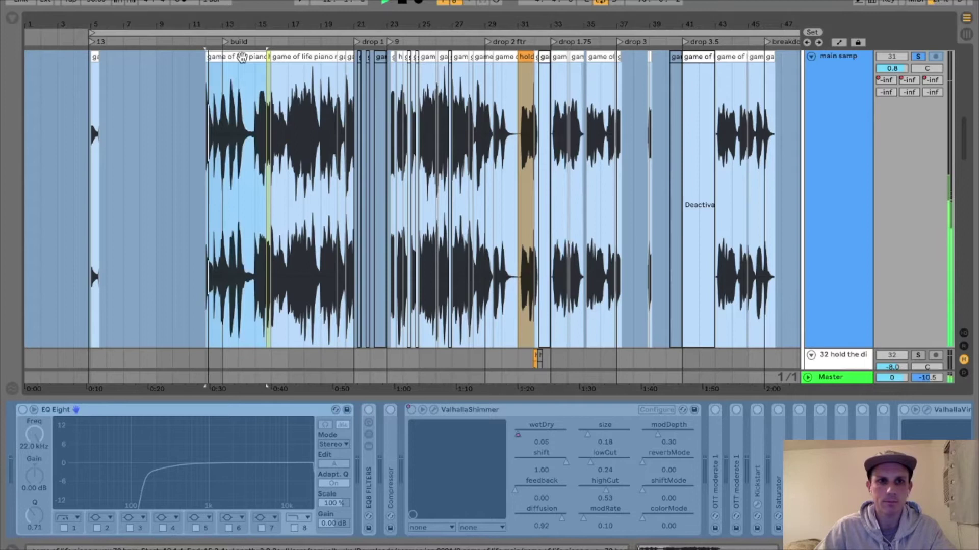
scroll(227, 130, "up", 5)
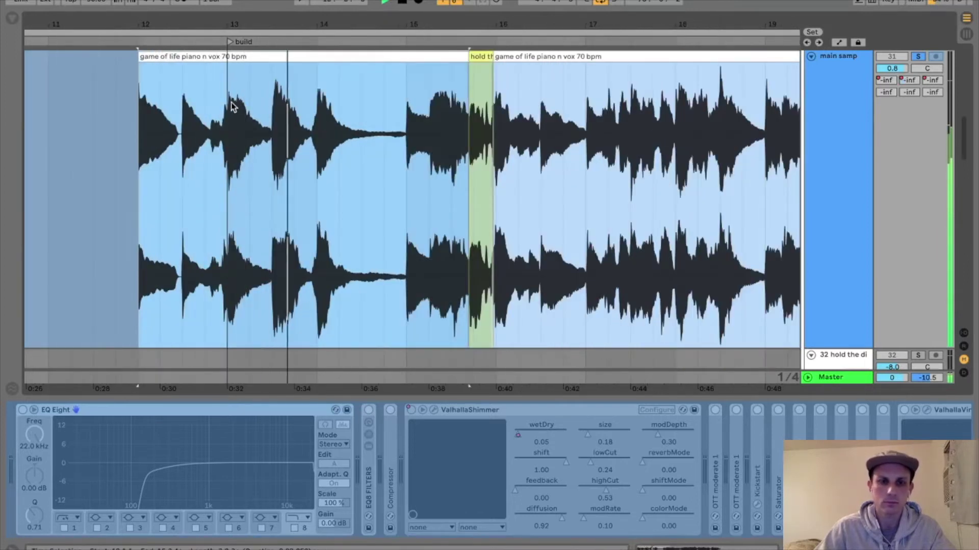
double_click(278, 58)
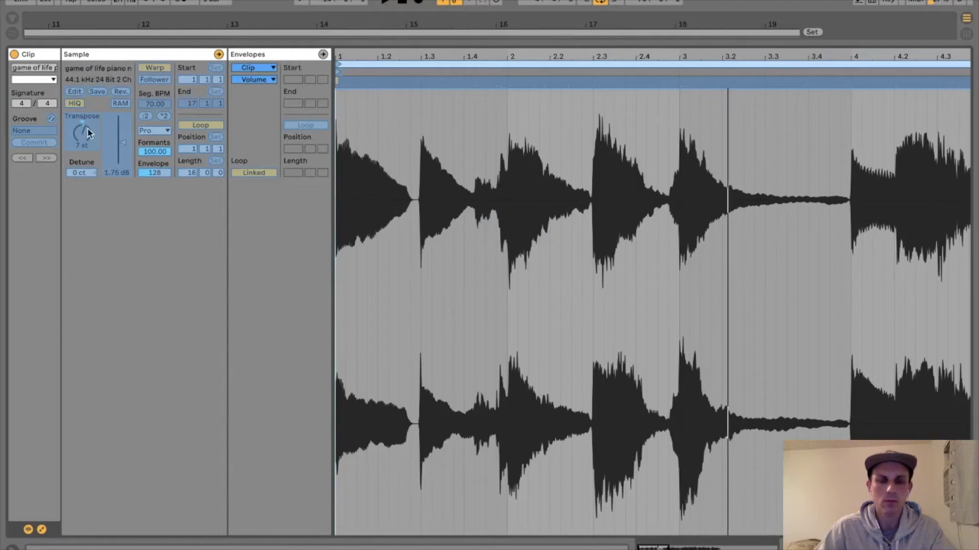
left_click_drag(418, 43, 417, 266)
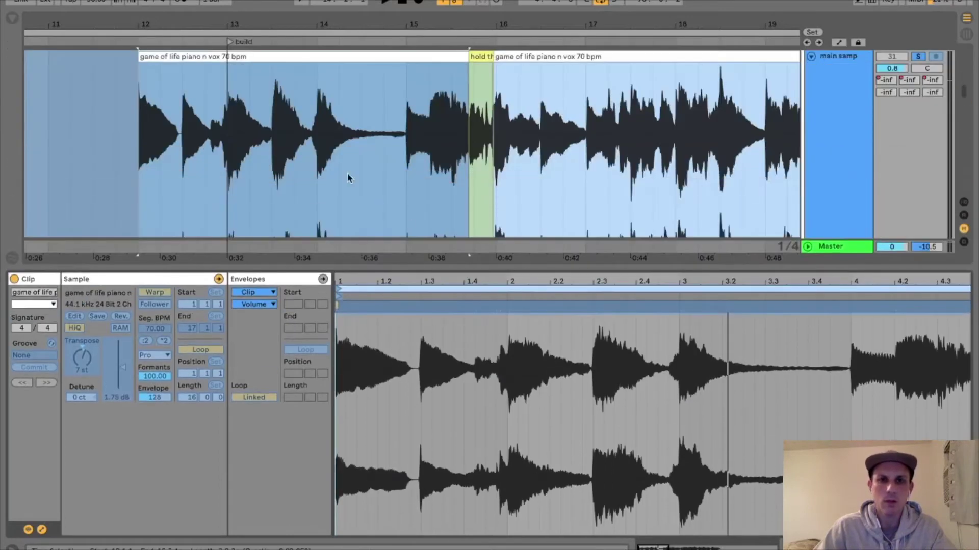
left_click_drag(243, 144, 383, 146)
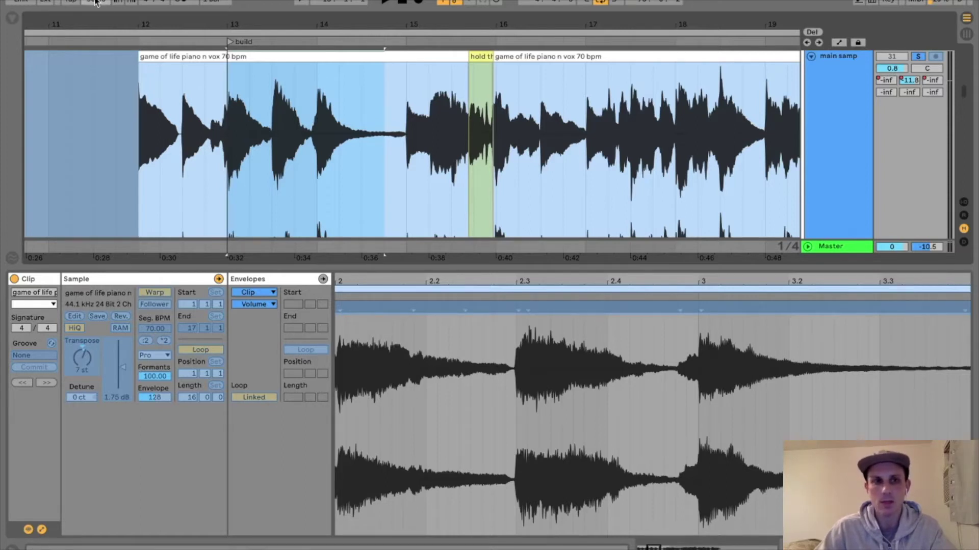
- Inspect the main samp clips across the arrangement and audition the soloed vocal clip at the drop 1.75 marker
left_click_drag(306, 22, 219, 22)
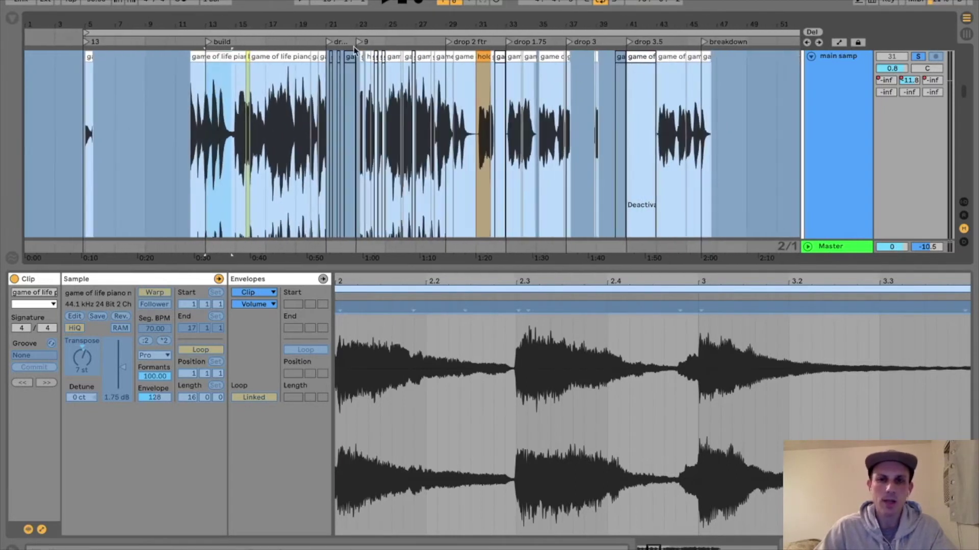
left_click_drag(247, 122, 278, 129)
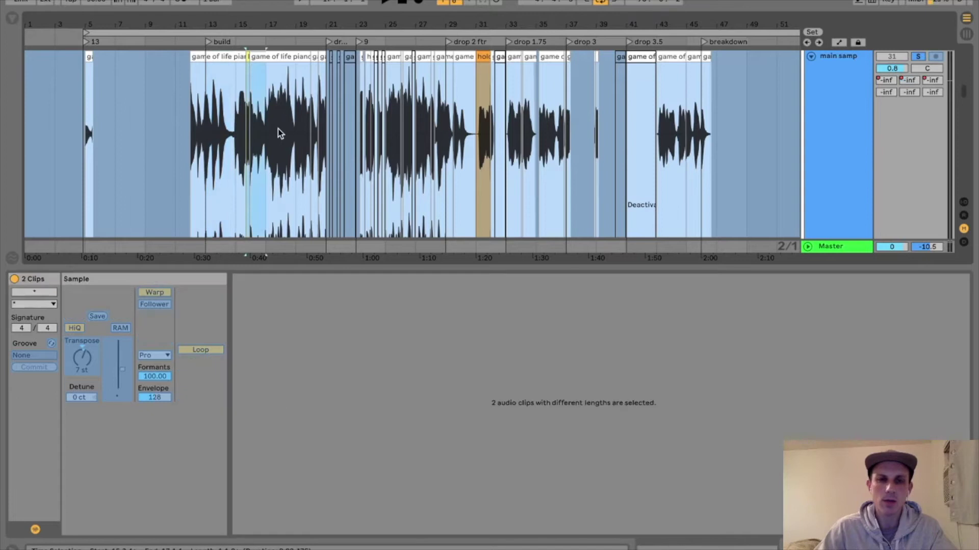
left_click(679, 55)
left_click(510, 55)
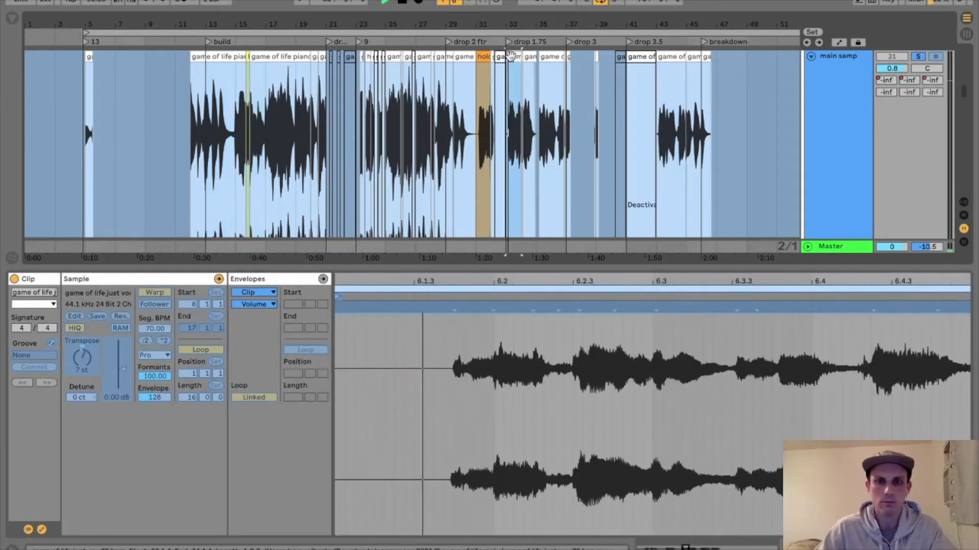
key("space")
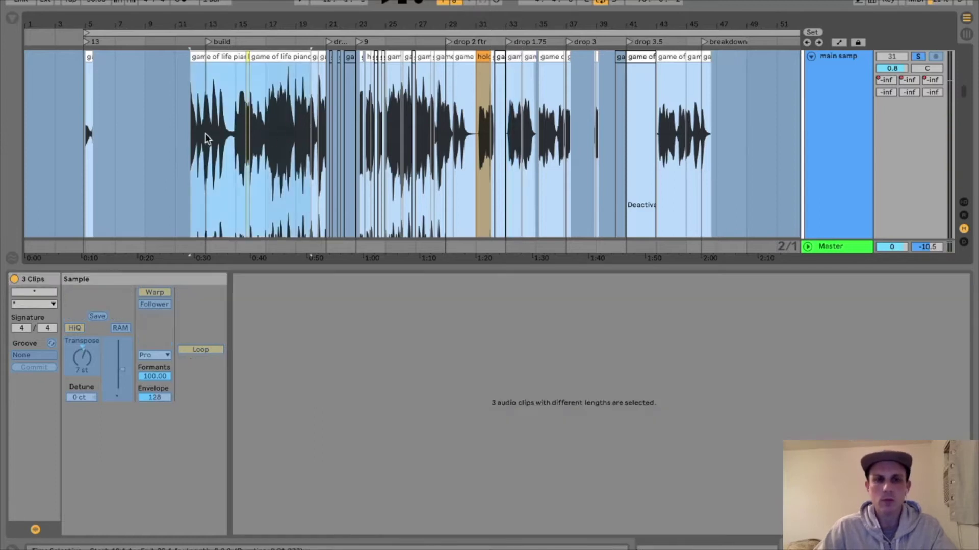
- Select the opening sample section around the build marker for comparison, and play the full mix from drop 1.75 with main samp unsoloed
left_click_drag(194, 134, 299, 106)
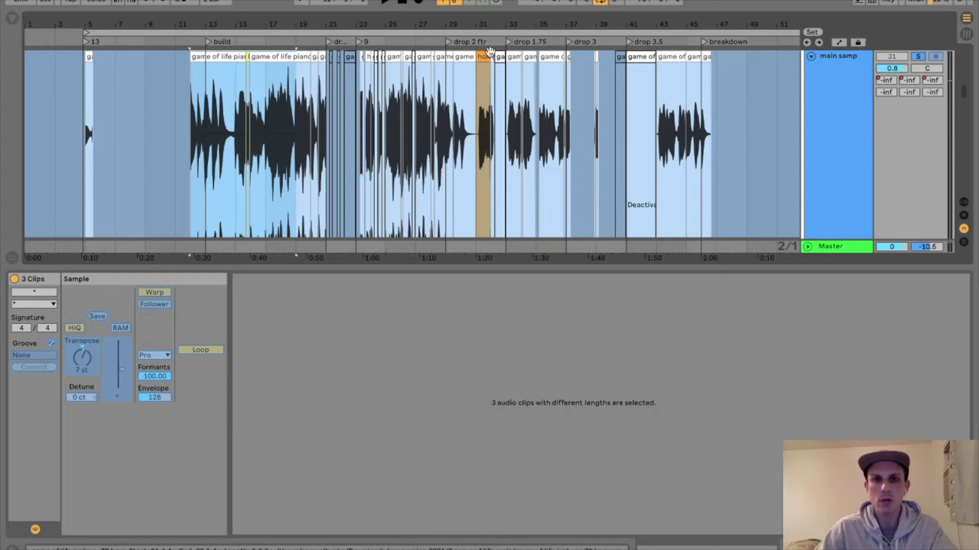
left_click(512, 55)
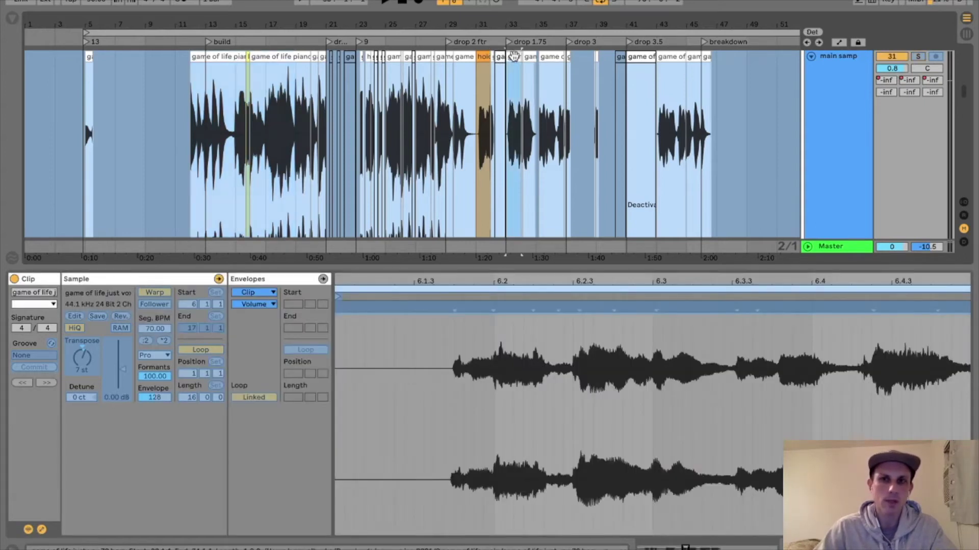
left_click(507, 86)
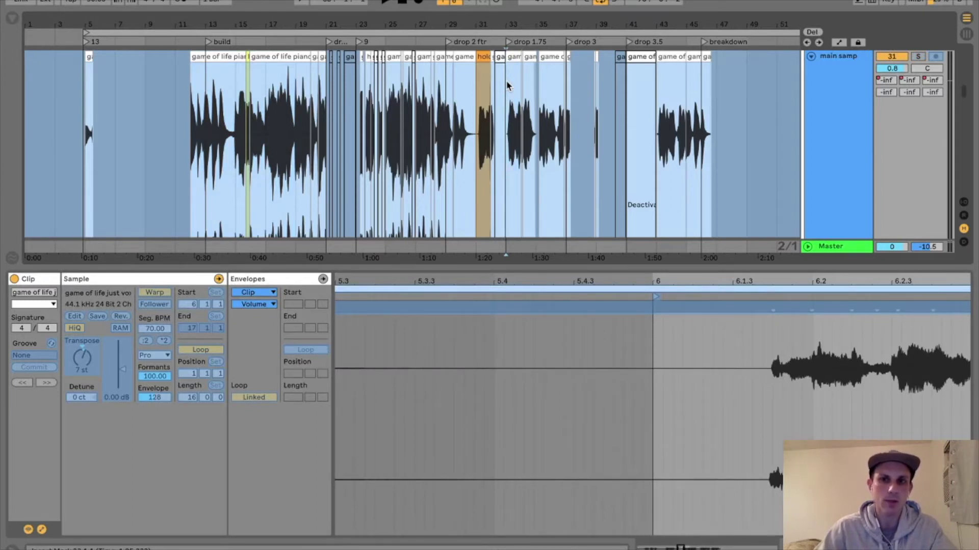
key("space")
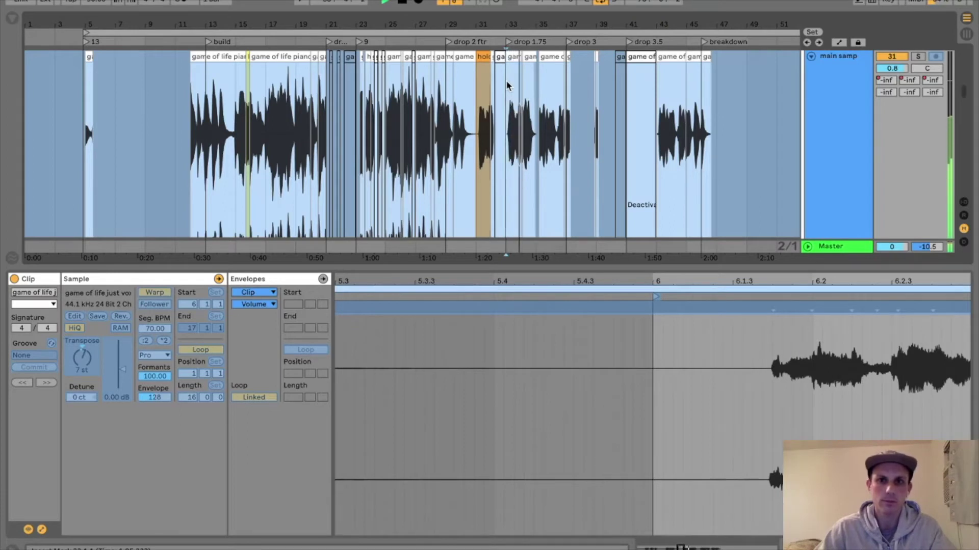
key("space")
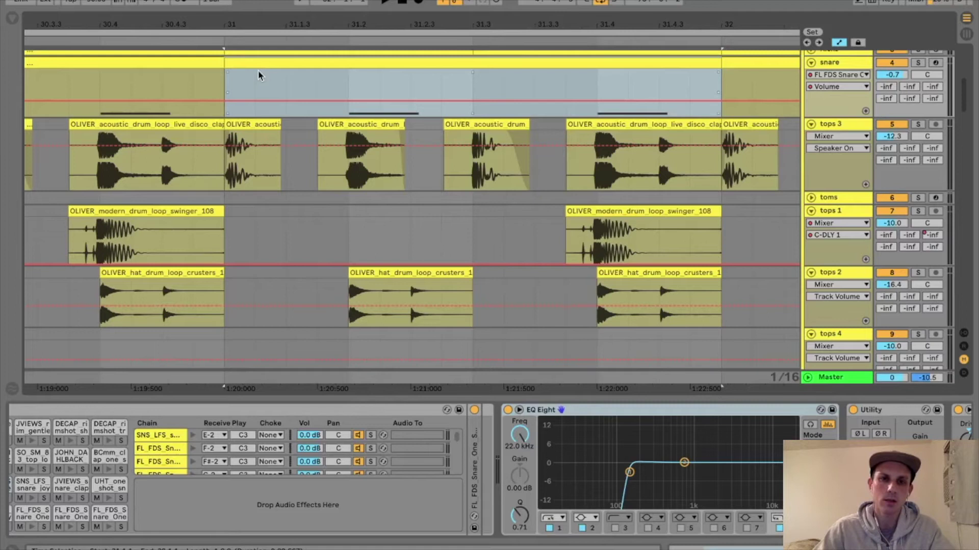
- Solo the snare track and play it from beat 31.2
left_click(342, 83)
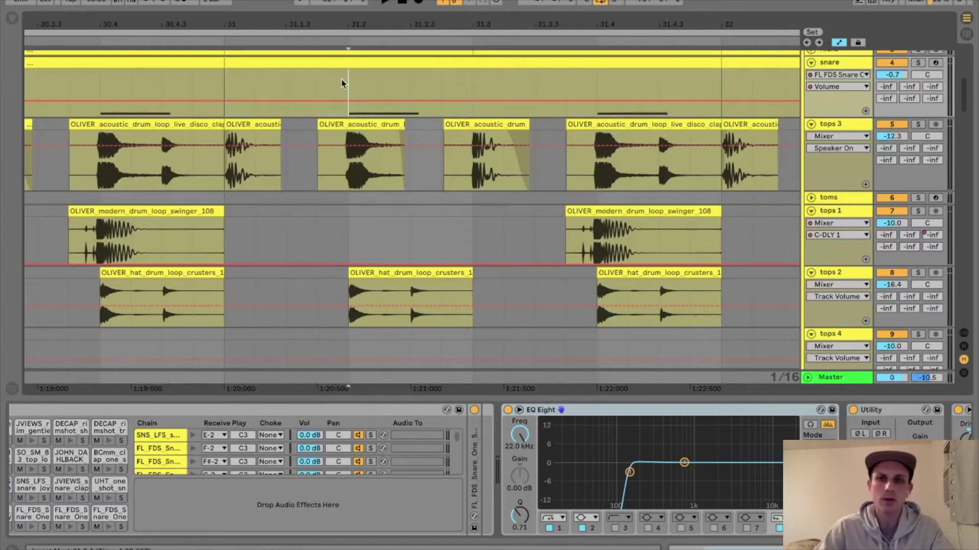
key("s")
key("space")
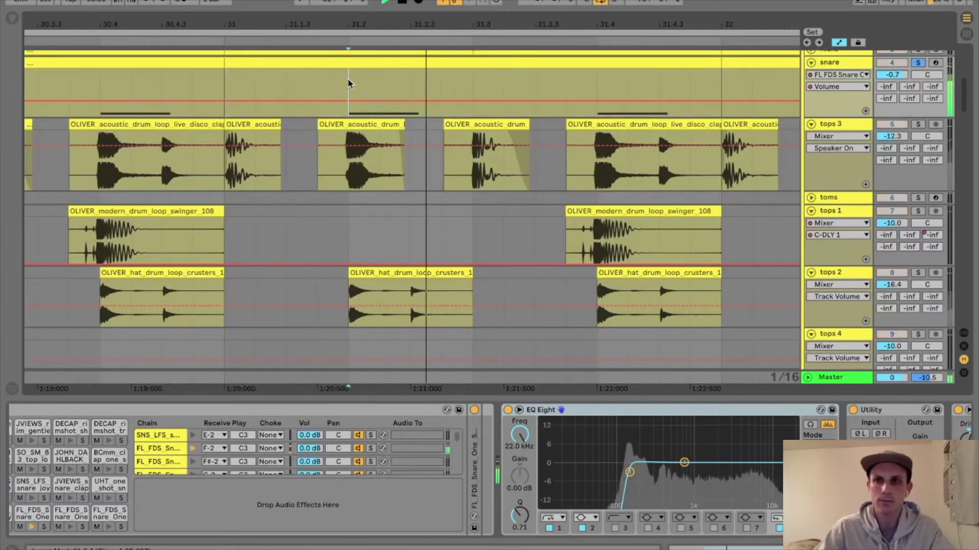
key("space")
- Solo tops 3 and play the OLIVER live disco clap clip around beat 31.2
left_click_drag(344, 22, 344, 94)
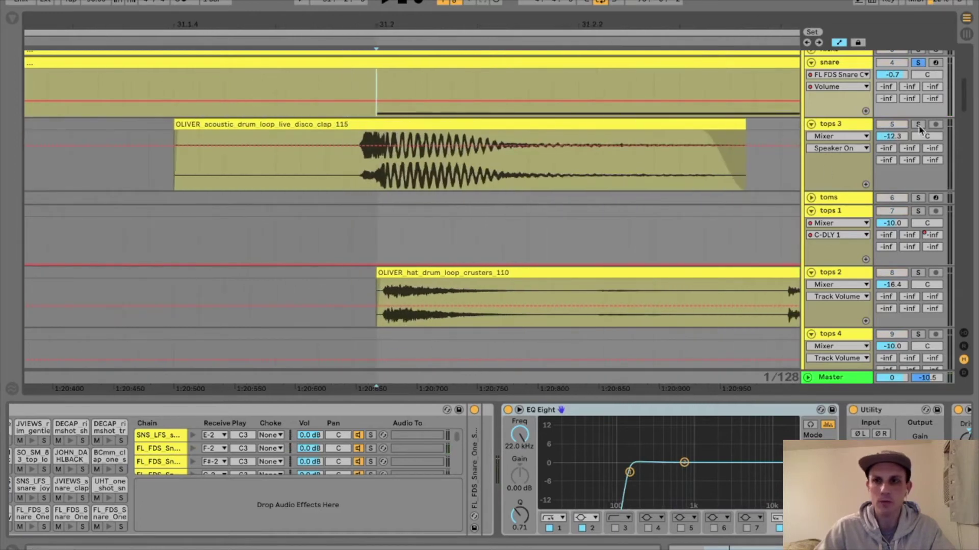
left_click(918, 125)
left_click(377, 162)
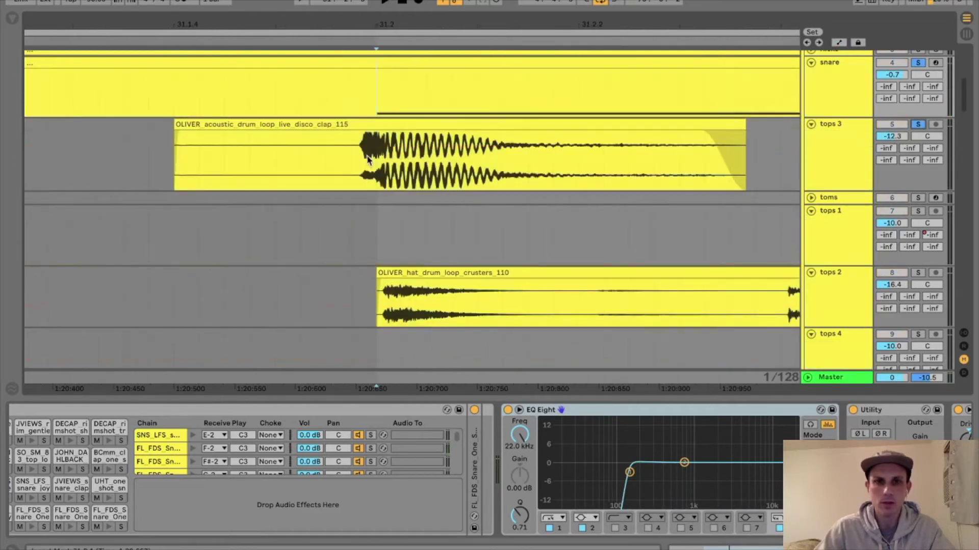
left_click(224, 123)
left_click_drag(351, 158, 377, 150)
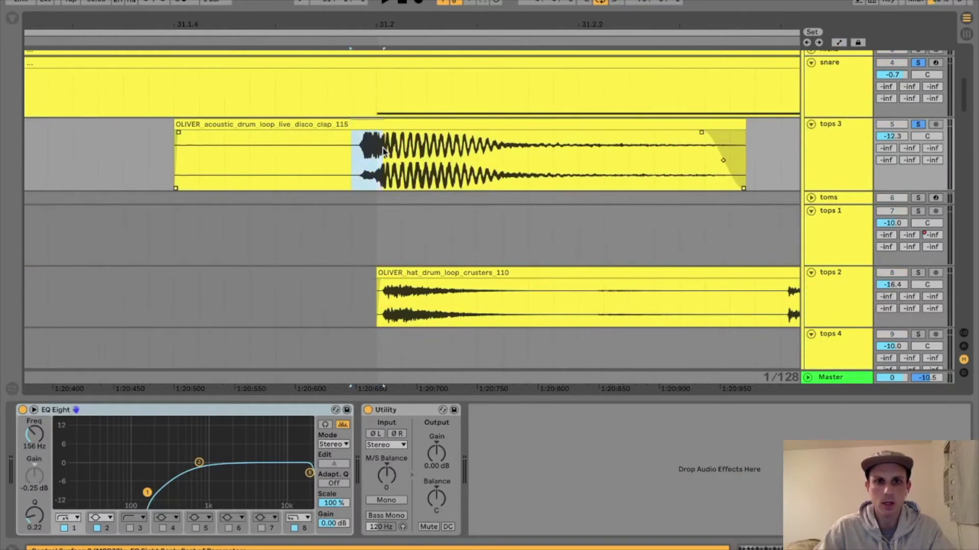
left_click(315, 124)
key("space")
key("space")
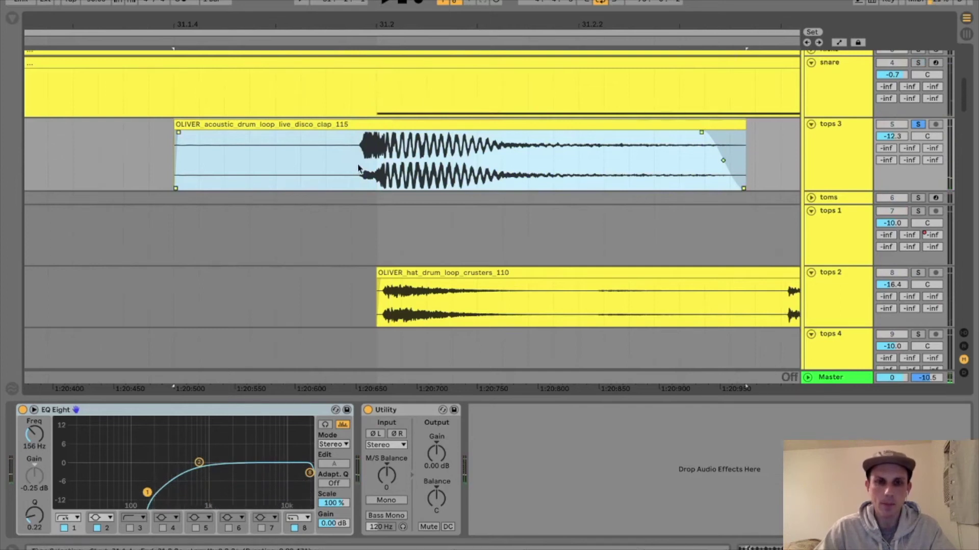
- Examine the clap's early attack just before beat 31.2 and the tail that follows it on tops 3
left_click_drag(359, 153, 395, 150)
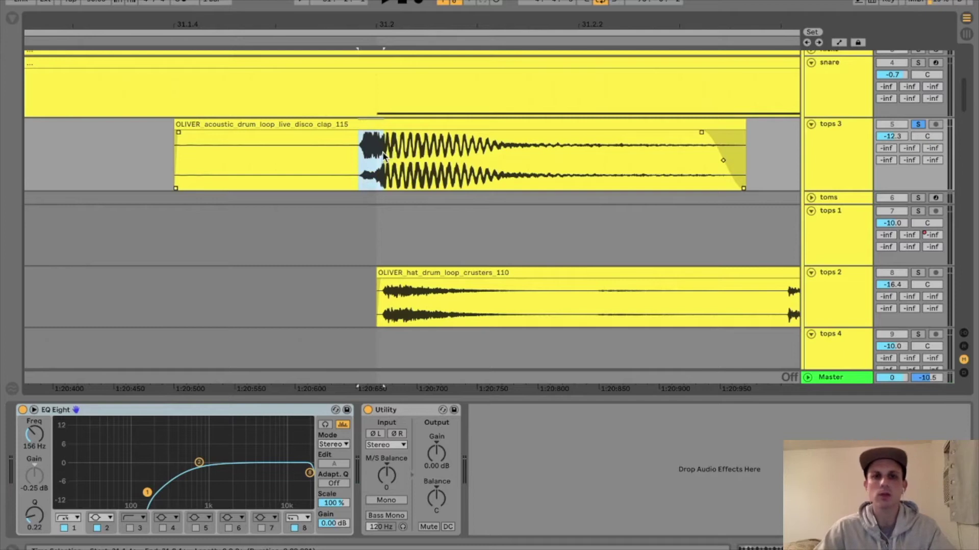
left_click_drag(383, 155, 526, 159)
left_click_drag(393, 123, 390, 146)
left_click_drag(413, 25, 279, 19)
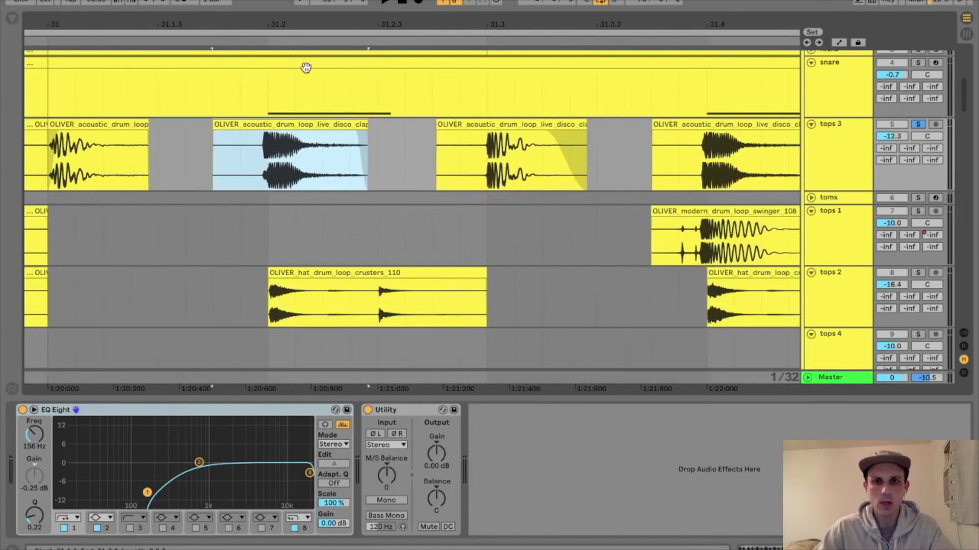
left_click(265, 157)
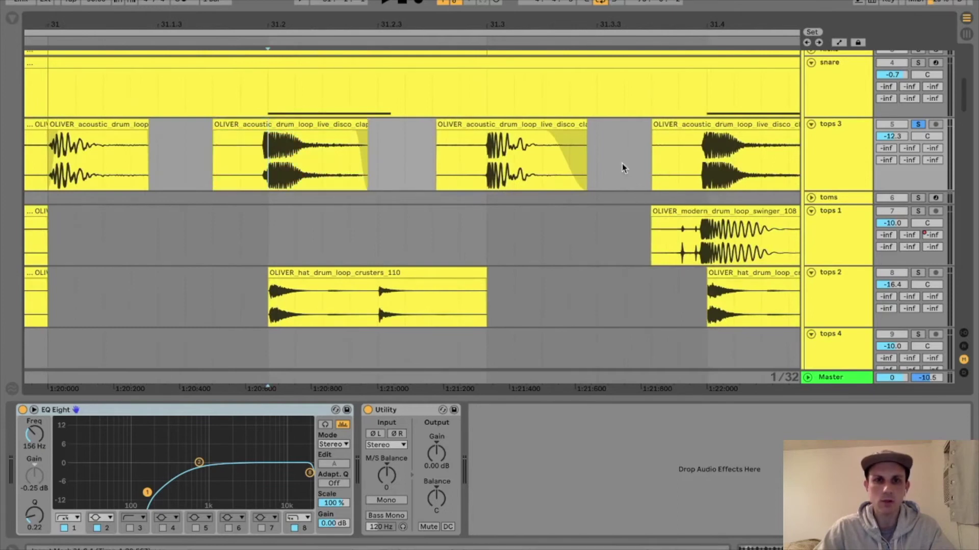
- Solo tops 1 and play the OLIVER_modern_drum_loop_swinger_108 clip that starts before beat 31.4
scroll(623, 201, "right", 3)
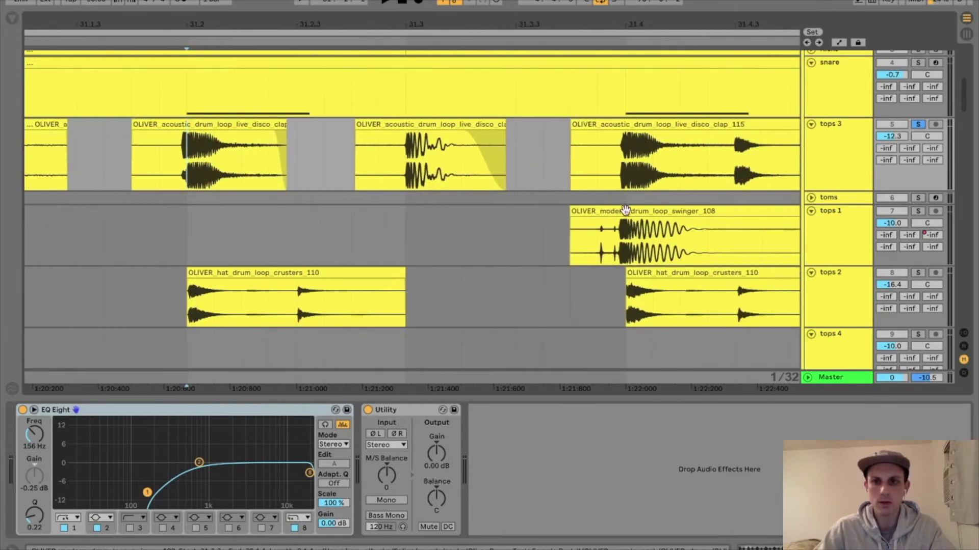
scroll(626, 210, "right", 2)
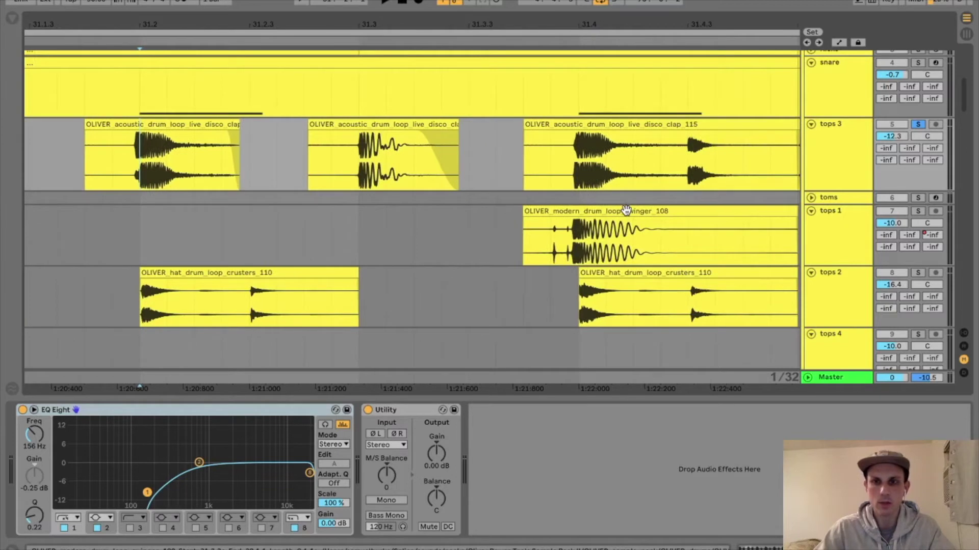
left_click(626, 209)
key("space")
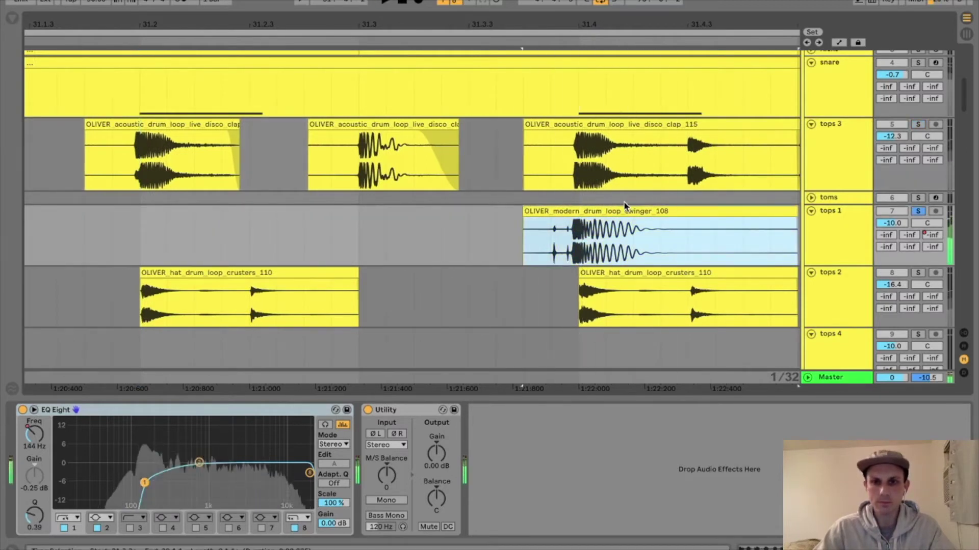
- Split the swinger clip on tops 1 just before its main hit near beat 31.4 and delete the part after the split
left_click_drag(569, 21, 571, 51)
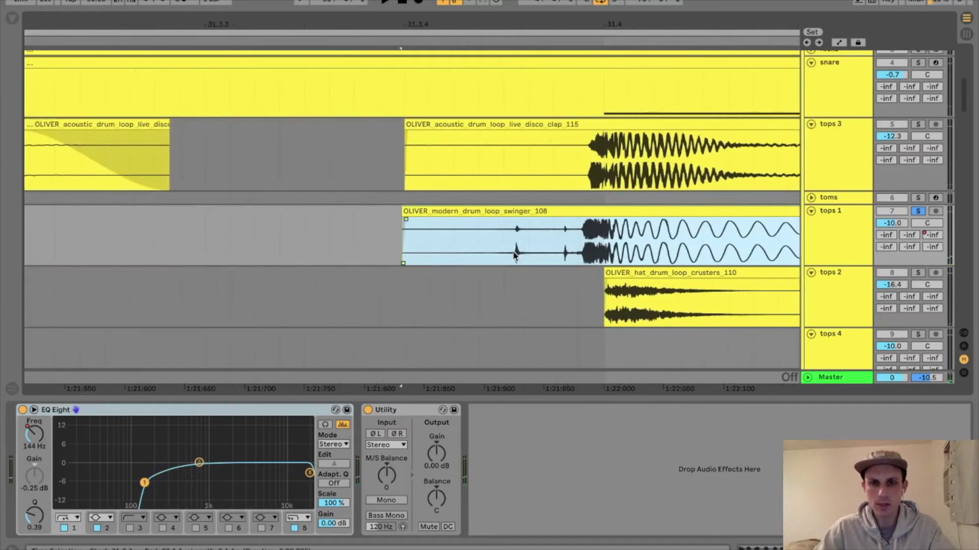
left_click_drag(514, 255, 570, 249)
left_click(578, 246)
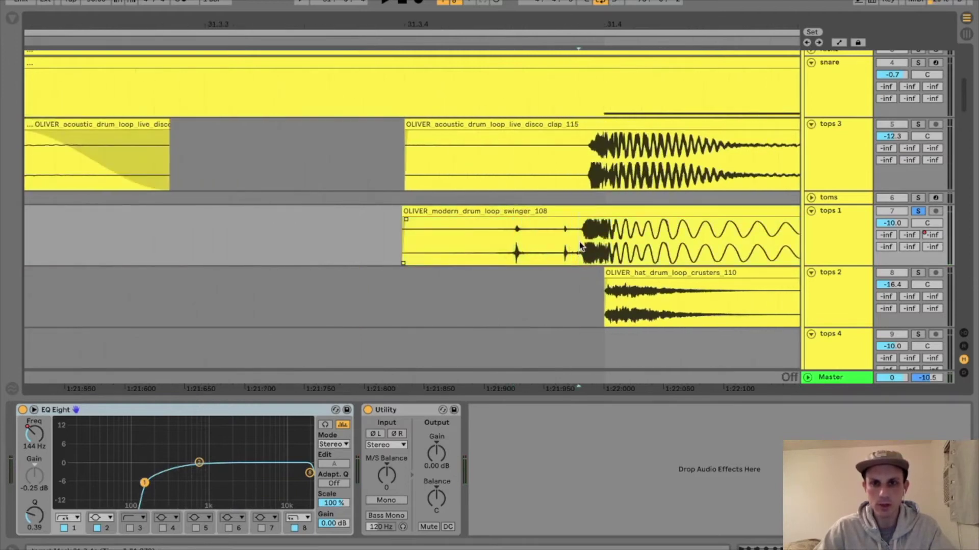
key("Delete")
left_click(725, 214)
key("Delete")
- Play the shortened swinger clip on tops 1 to hear only its two small lead-in hits
left_click(517, 212)
key("space")
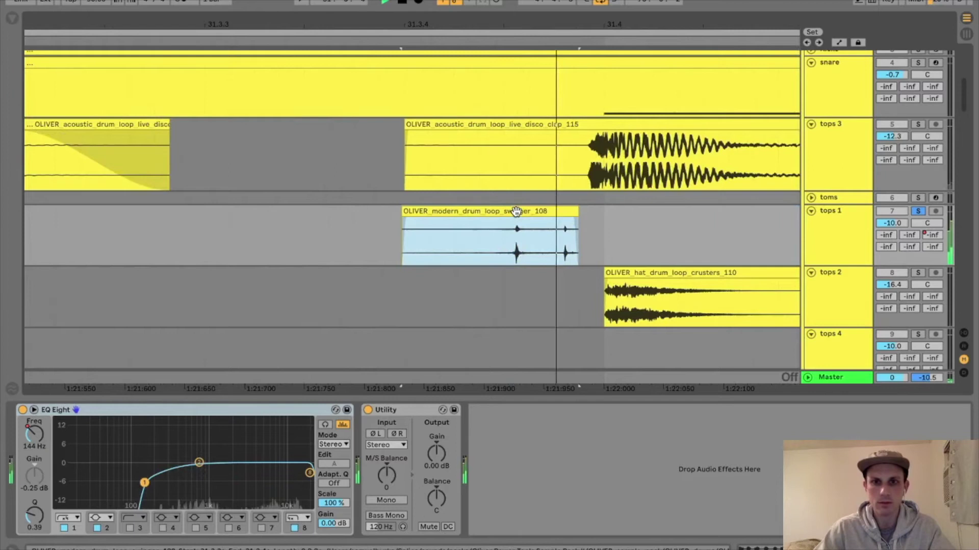
key("space")
key("space")
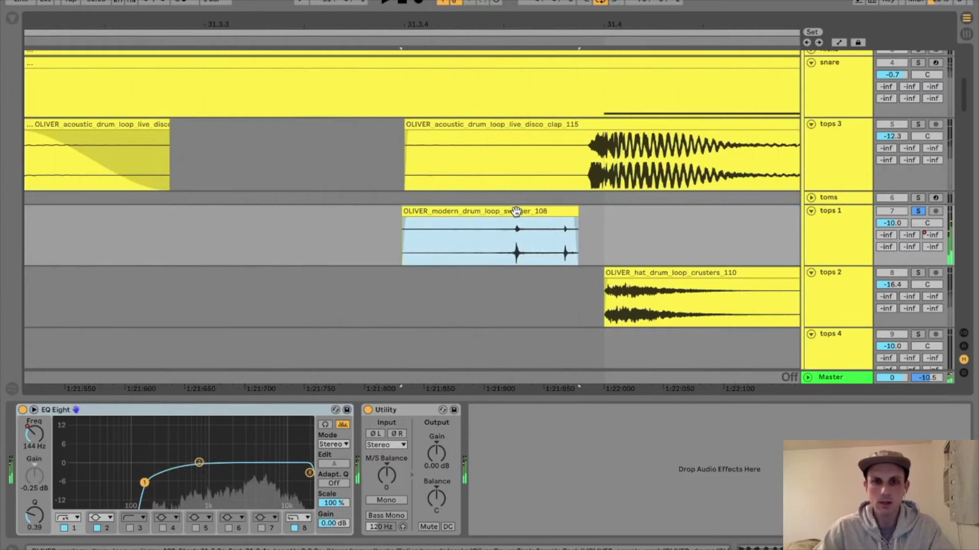
key("space")
- Undo the split and deletion on the swinger clip
left_click_drag(533, 21, 493, 31)
key("ctrl+z")
key("ctrl+z")
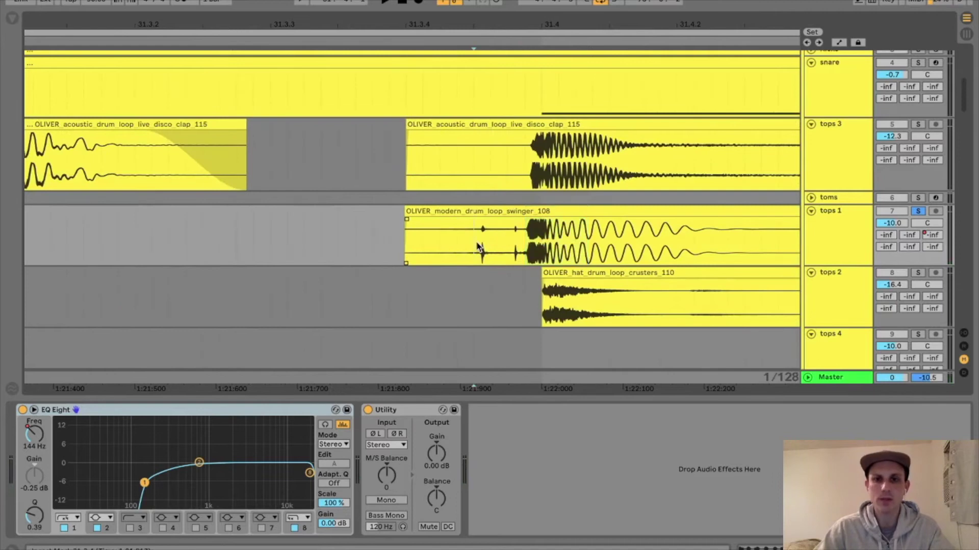
- Select the first small lead-in hit inside the swinger clip on tops 1 and duplicate it directly after itself
left_click_drag(479, 235, 522, 232)
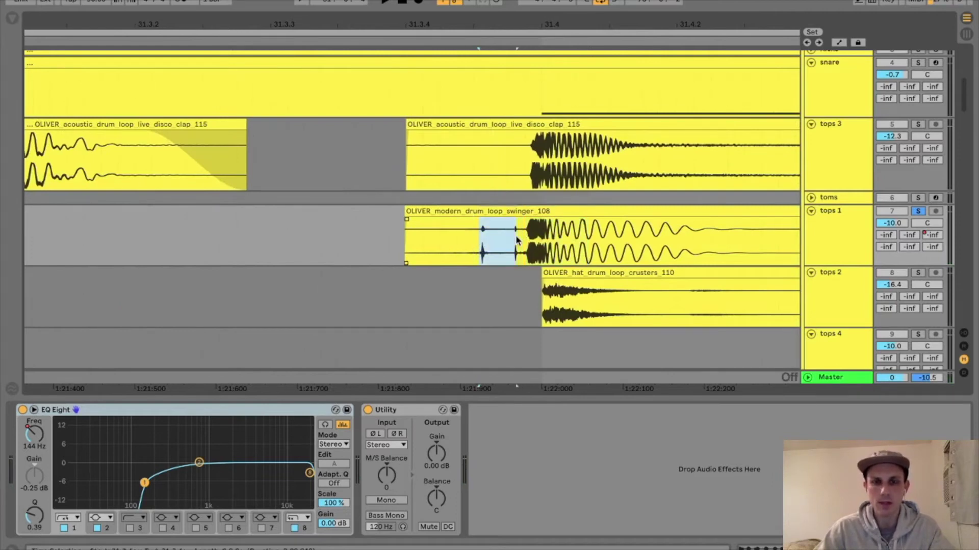
left_click(483, 240)
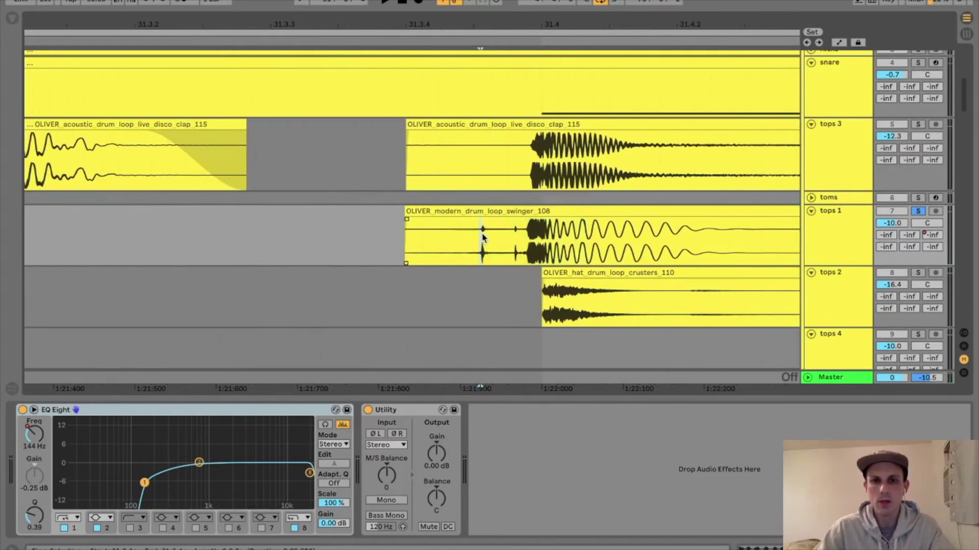
key("ctrl+d")
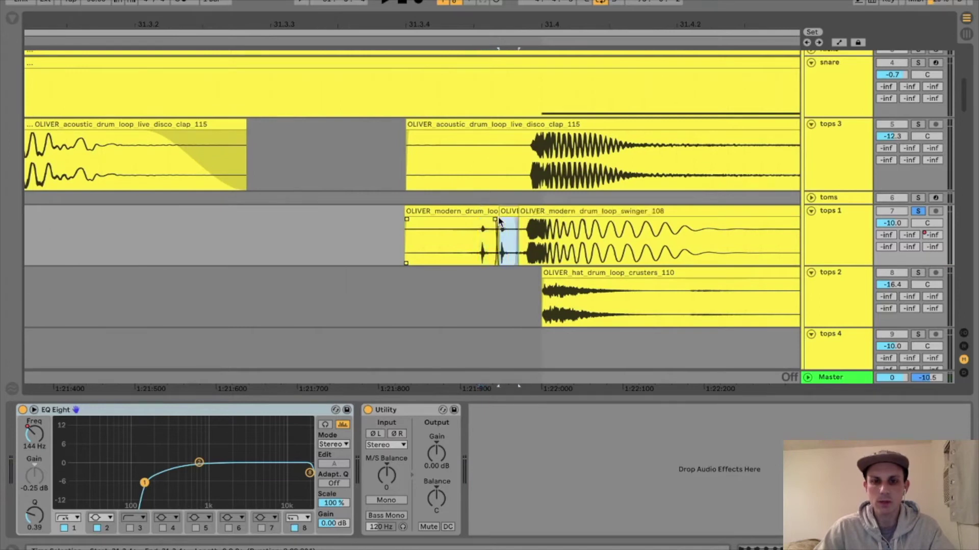
- Duplicate the small lead-in hit once more before the main hit on tops 1 and play the result from about 31.3.3
key("ctrl+d")
left_click_drag(545, 213, 534, 214)
left_click(283, 261)
key("space")
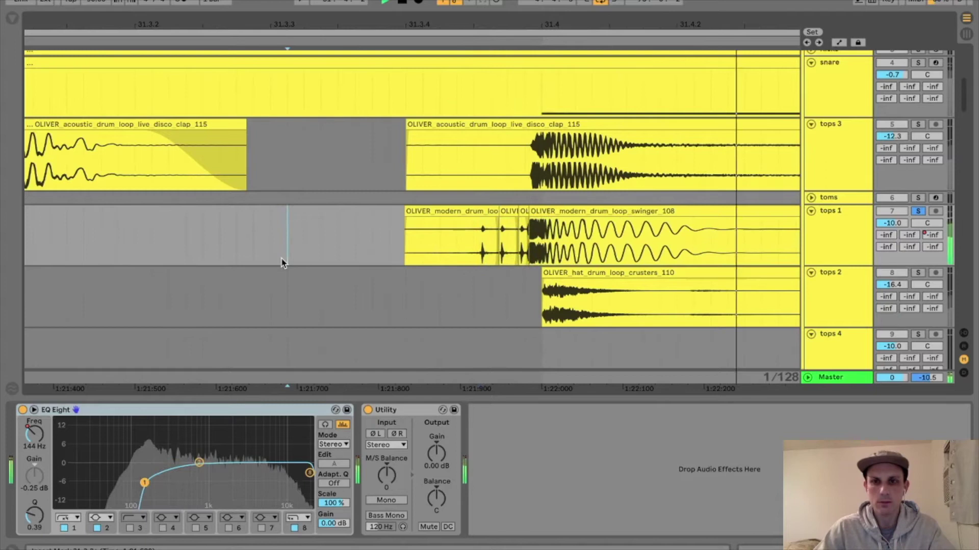
- Undo the lead-in hit duplications in the swinger clip on tops 1
key("ctrl+z")
key("ctrl+z")
key("ctrl+z")
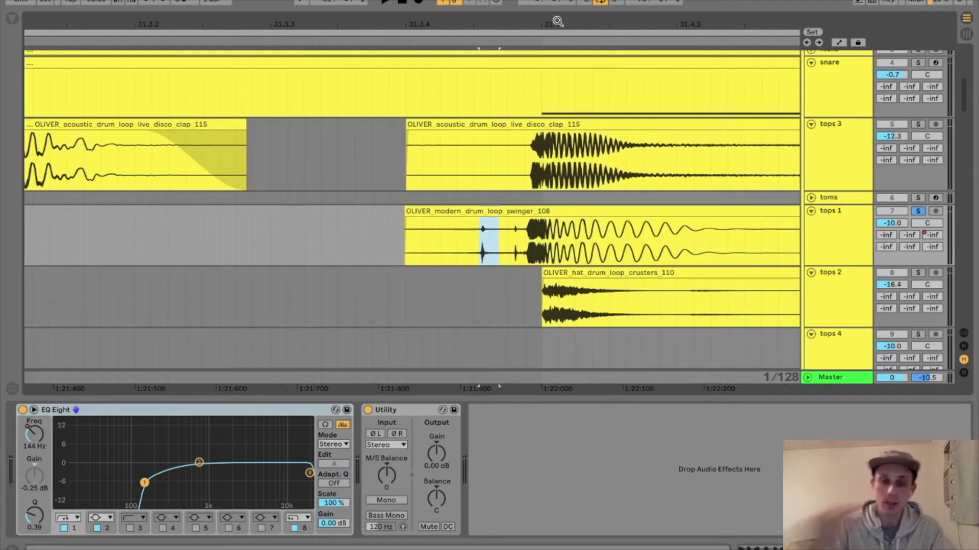
- Turn off track soloing so all the drum tracks around bars 30 and 31 can be heard
left_click_drag(558, 22, 550, 4)
scroll(520, 256, "left", 6)
scroll(517, 259, "up", 2)
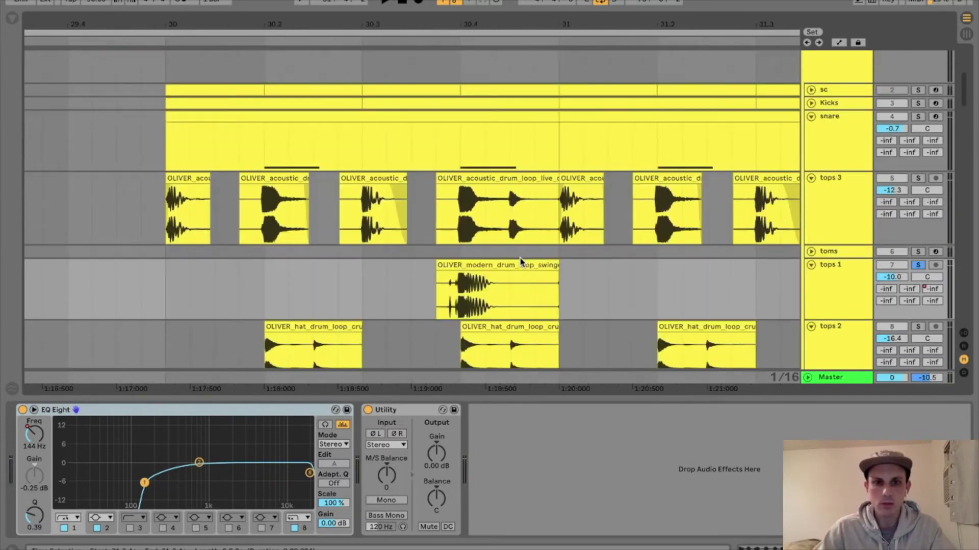
left_click(177, 181)
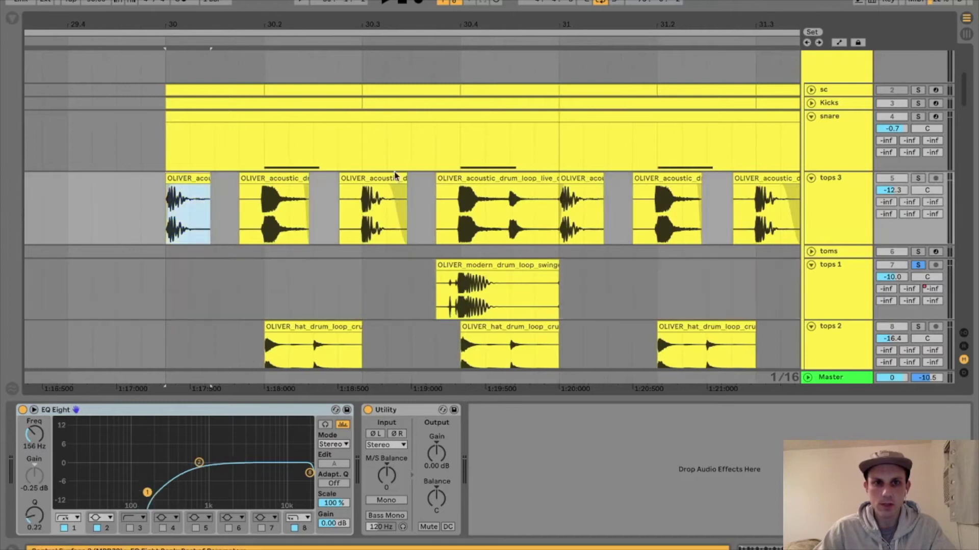
left_click(919, 179)
scroll(920, 117, "up", 4)
left_click(919, 57)
scroll(905, 166, "down", 3)
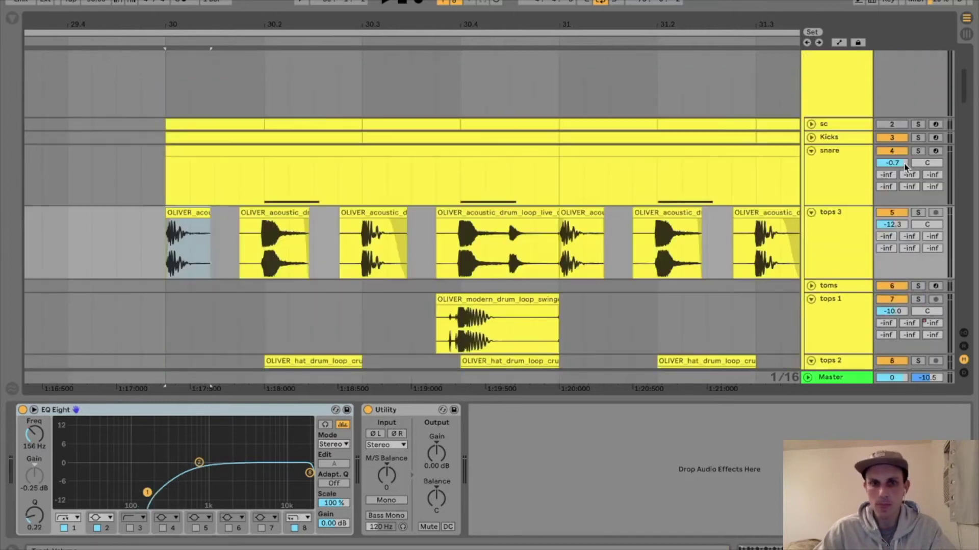
scroll(905, 177, "down", 3)
- Mute tops 1 and play the drums from bar 30 without the swinger clip
left_click(527, 183)
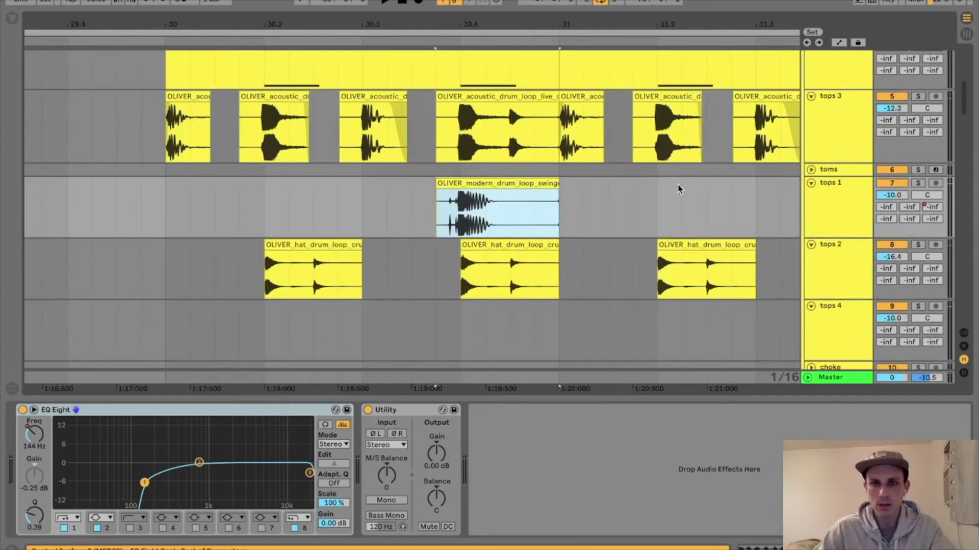
left_click(892, 183)
left_click(166, 223)
key("space")
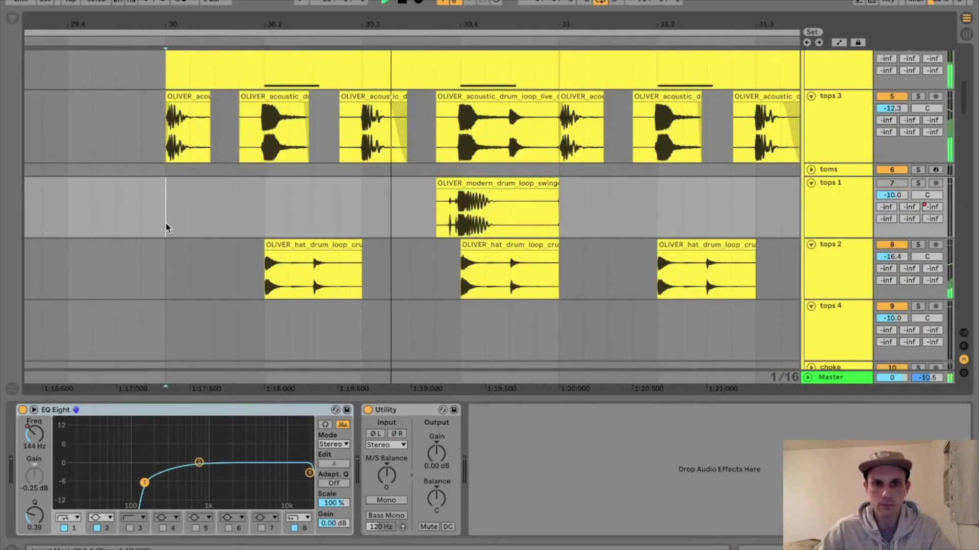
- Unmute tops 1 and play the drums from 30.3 with the swinger clip included
key("space")
left_click(362, 207)
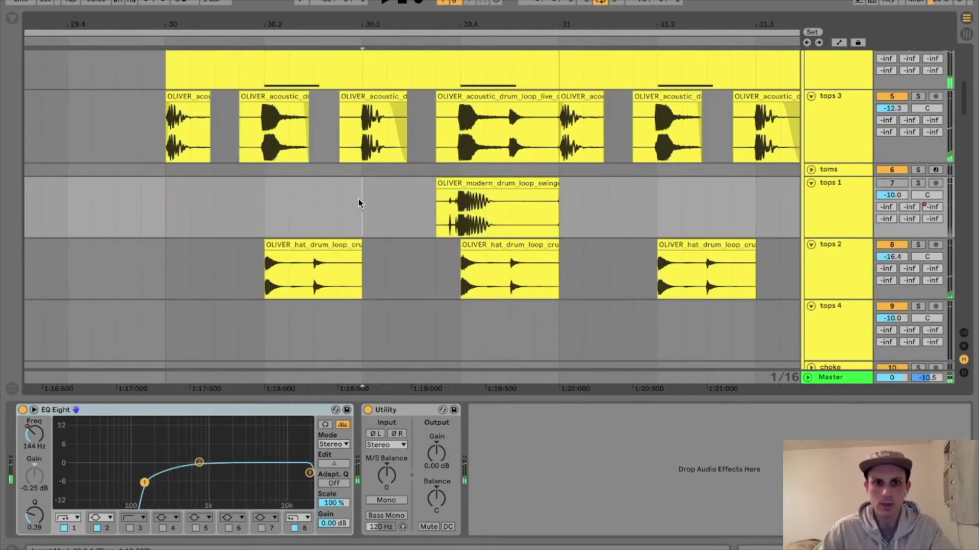
left_click(891, 183)
key("space")
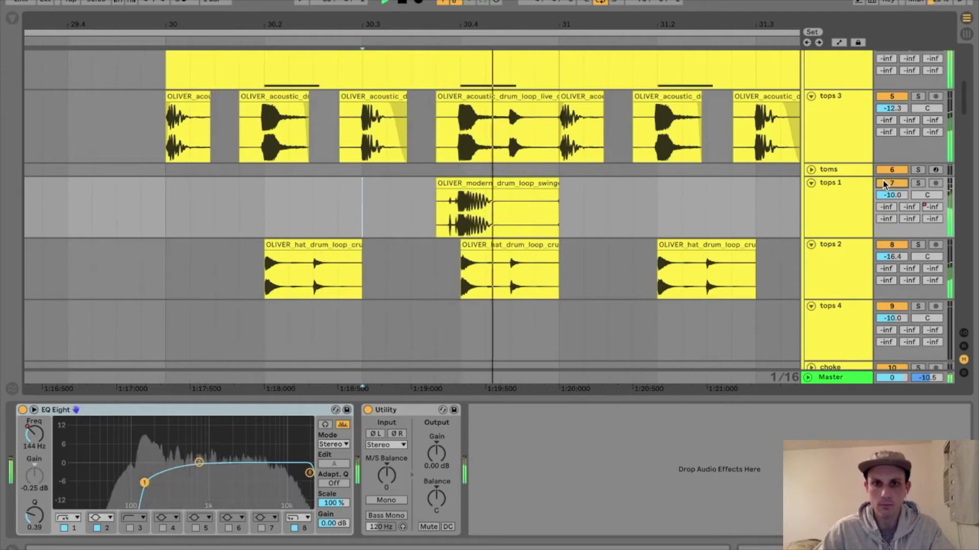
- Go to the synth and horn tracks at drop 1 and play them from bar 21
left_click_drag(450, 21, 465, 212)
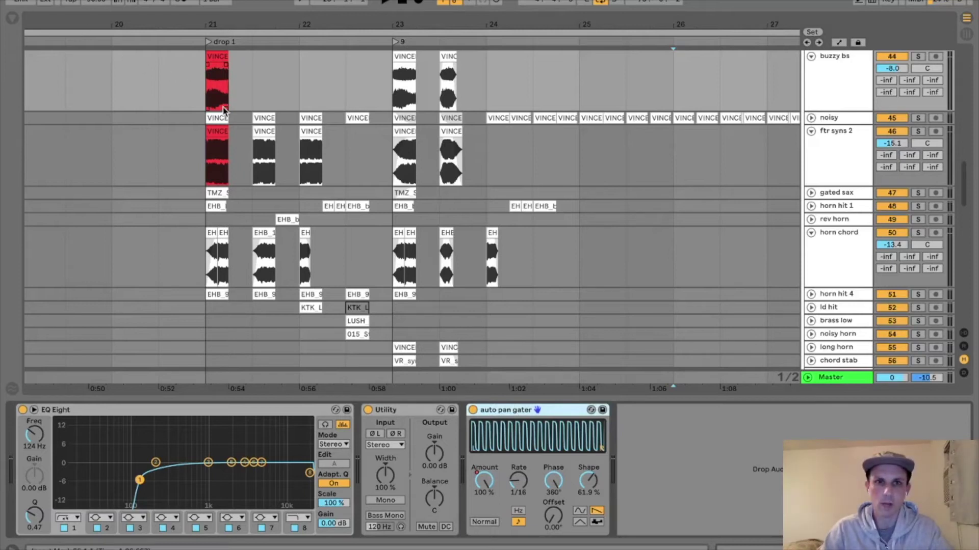
left_click(204, 105)
key("space")
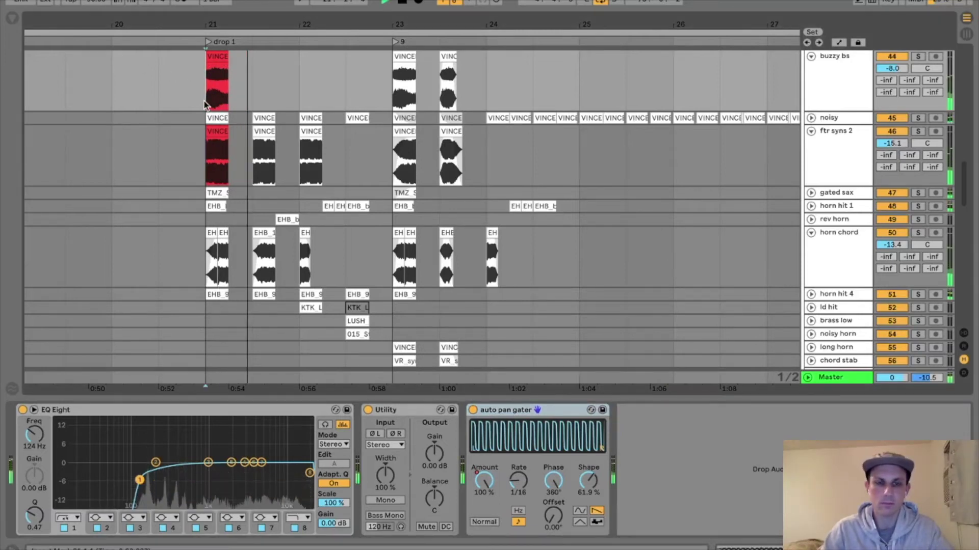
key("space")
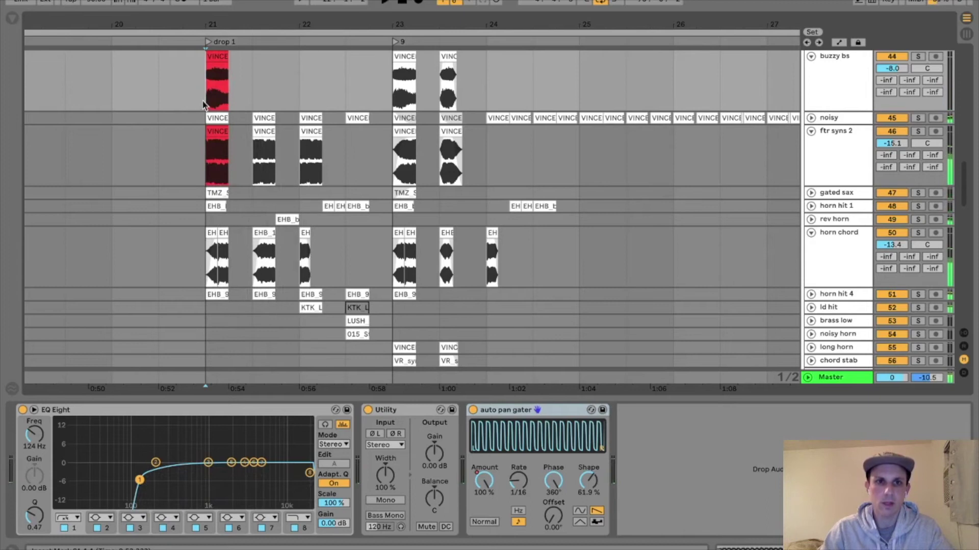
- Select bar 21 on buzzy bs to inspect its auto pan gater, and check the devices on ftr syns 2
left_click_drag(207, 100, 291, 101)
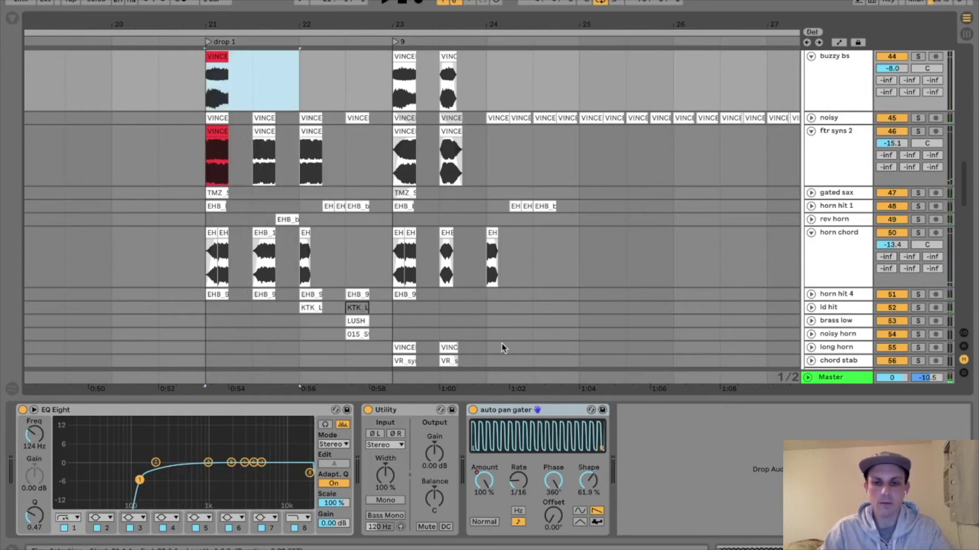
left_click(507, 409)
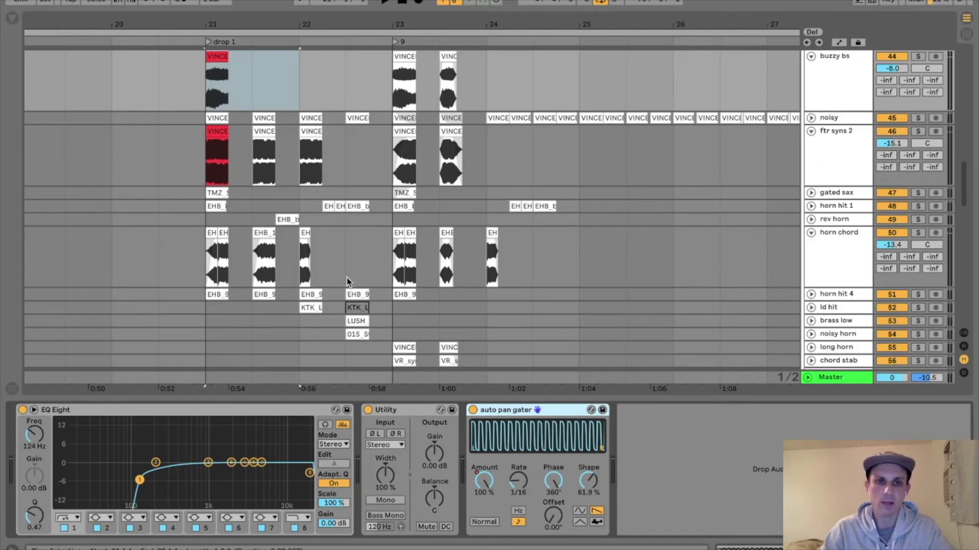
left_click(219, 95)
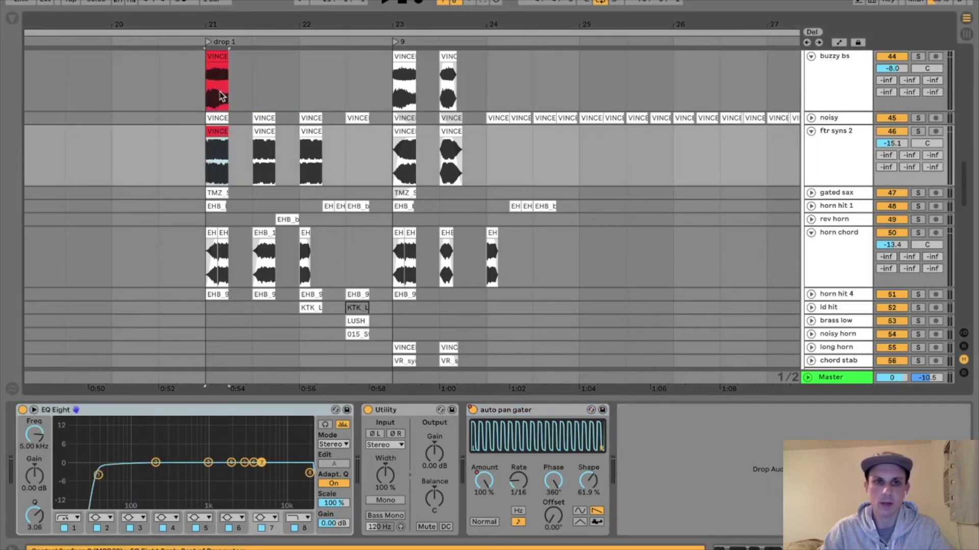
- Solo buzzy bs, play its first clip at drop 1 and show the auto pan gater Amount automation
left_click(218, 57)
key("space")
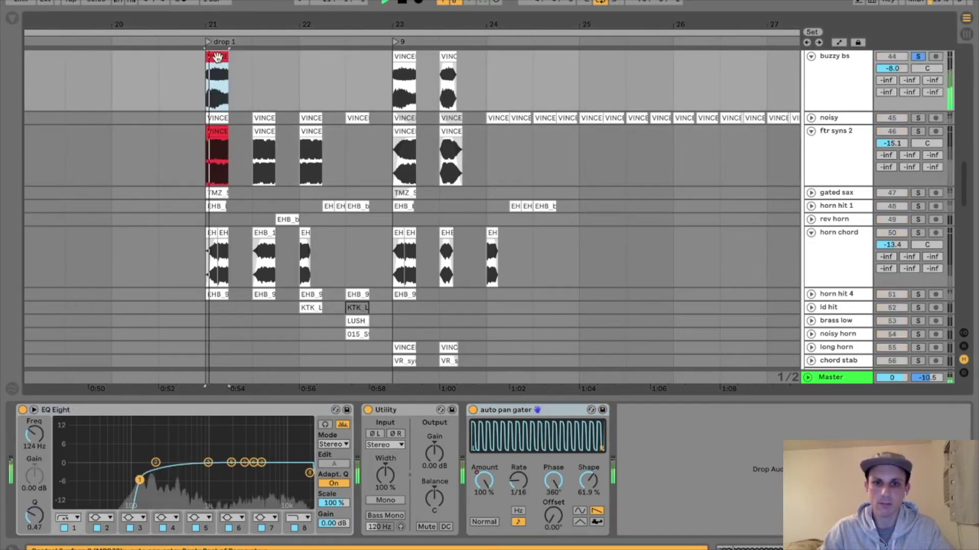
key("a")
key("space")
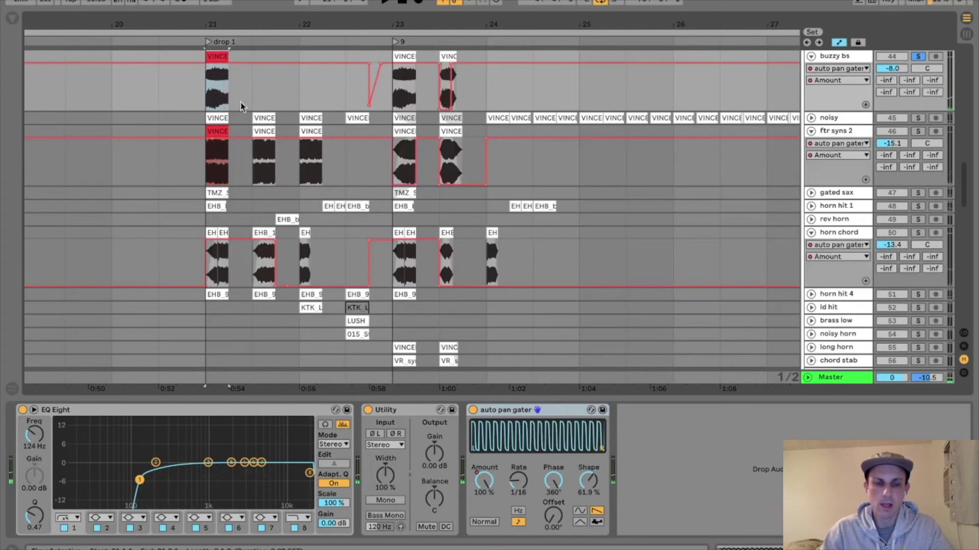
- Solo the horn chord track and play its gated clips at drop 1
left_click(212, 232)
key("s")
key("space")
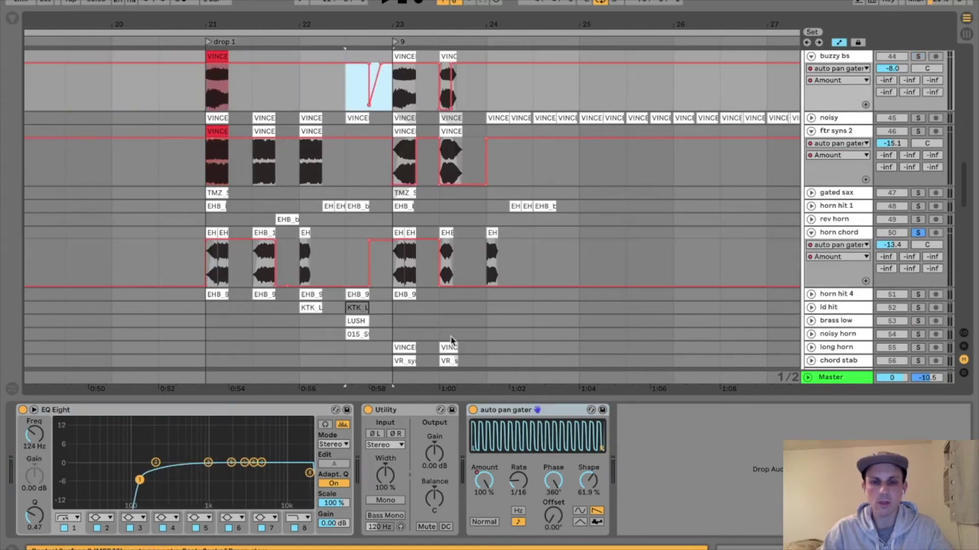
- Map selection of the auto pan gater device to the computer key A in key mapping mode
left_click(510, 409)
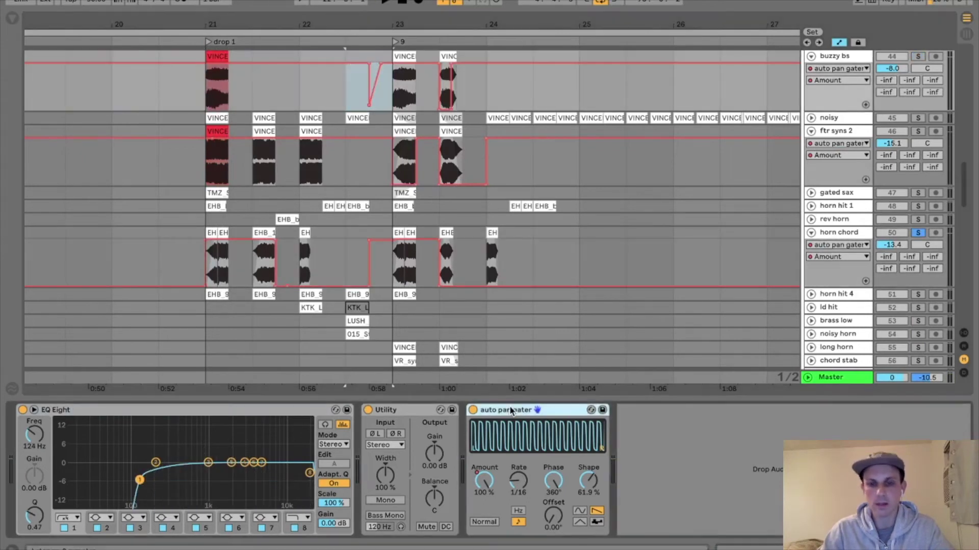
key("ctrl+k")
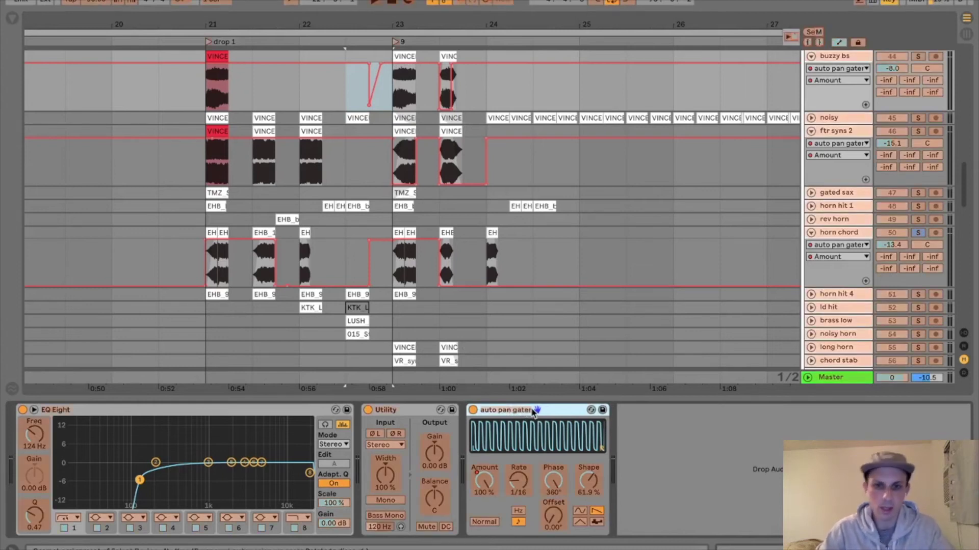
key("a")
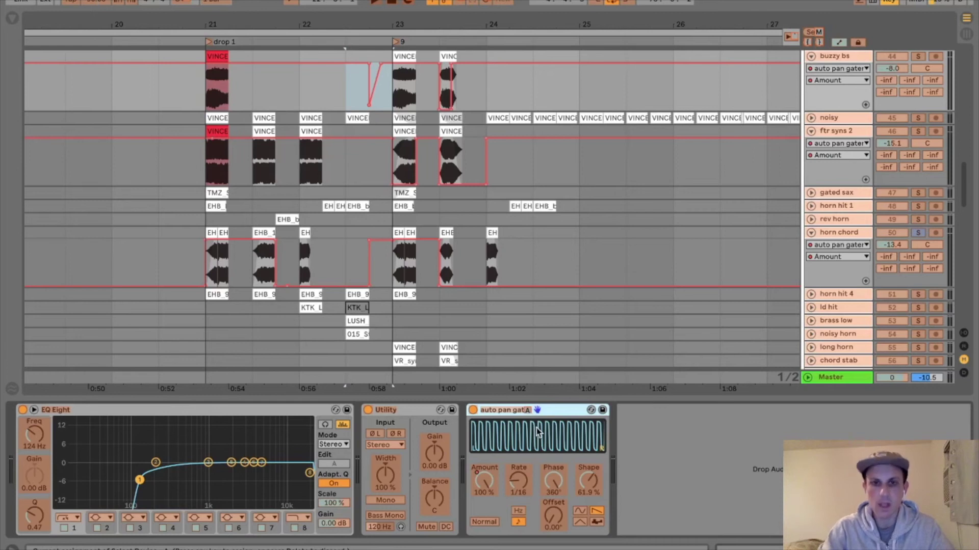
key("ctrl+k")
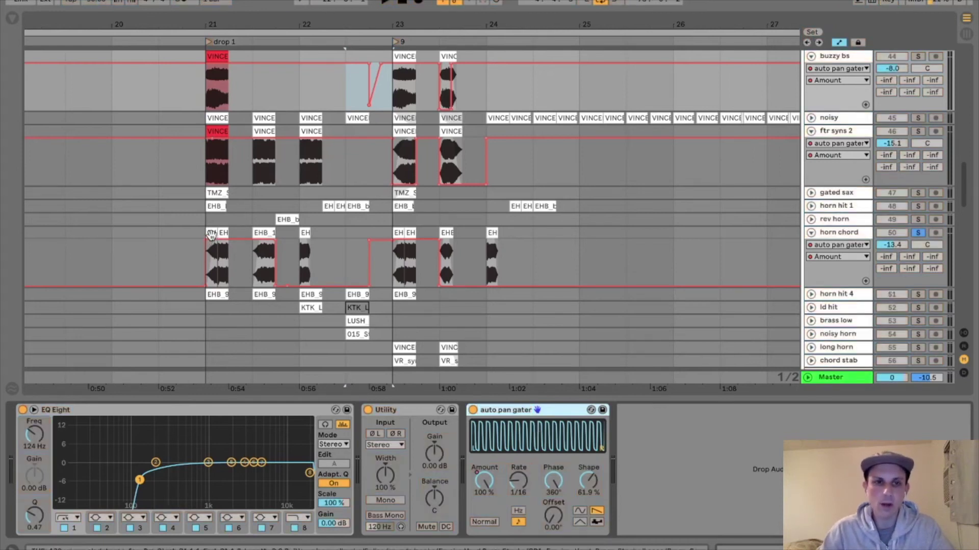
- Copy the auto pan gater from buzzy bs onto horn hit 4 and remove the copy from that track
left_click(225, 257)
left_click(718, 207)
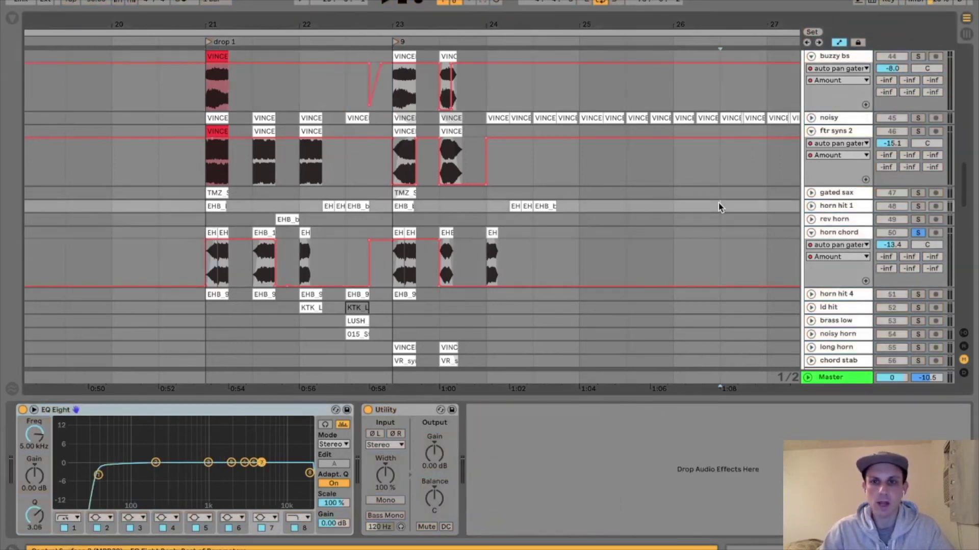
key("Up")
key("Up")
key("Up")
key("Up")
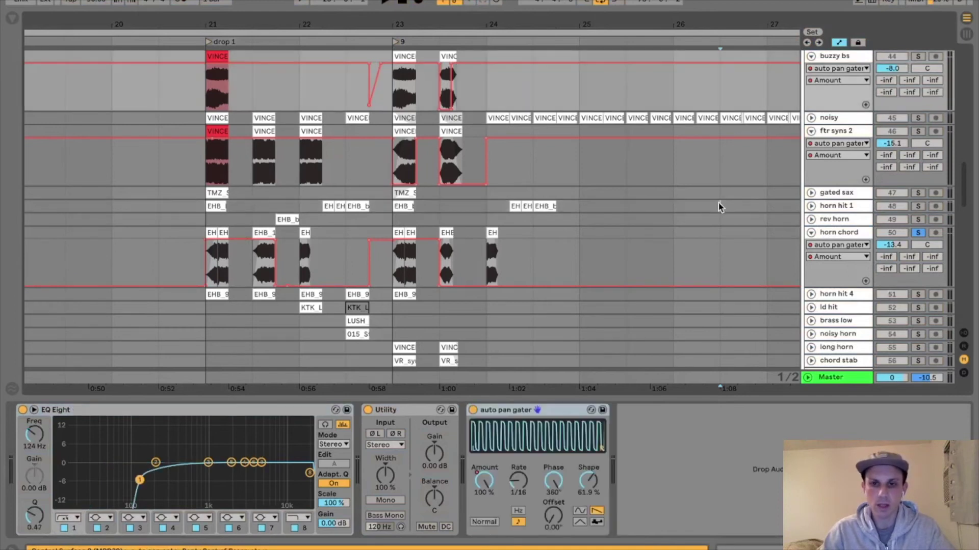
left_click_drag(501, 411, 212, 297)
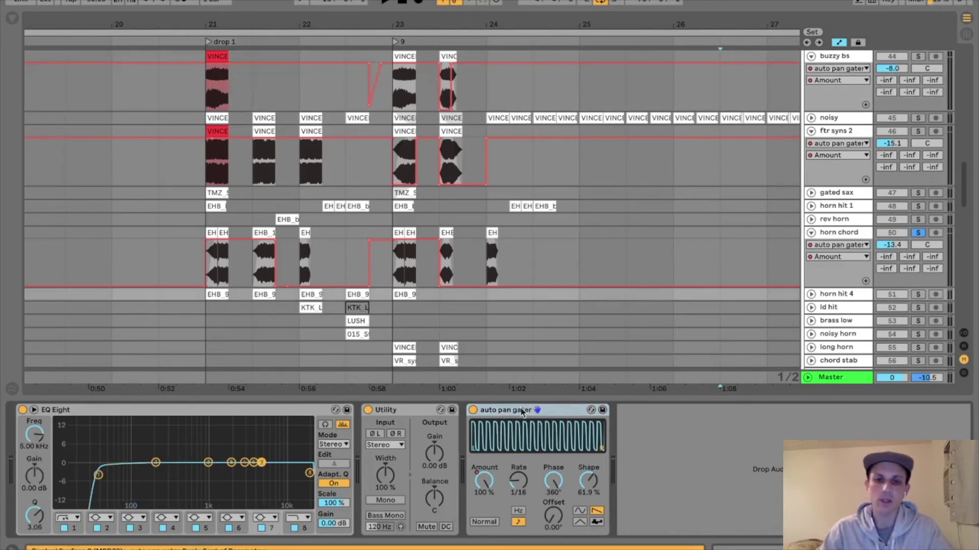
key("Delete")
left_click(209, 232)
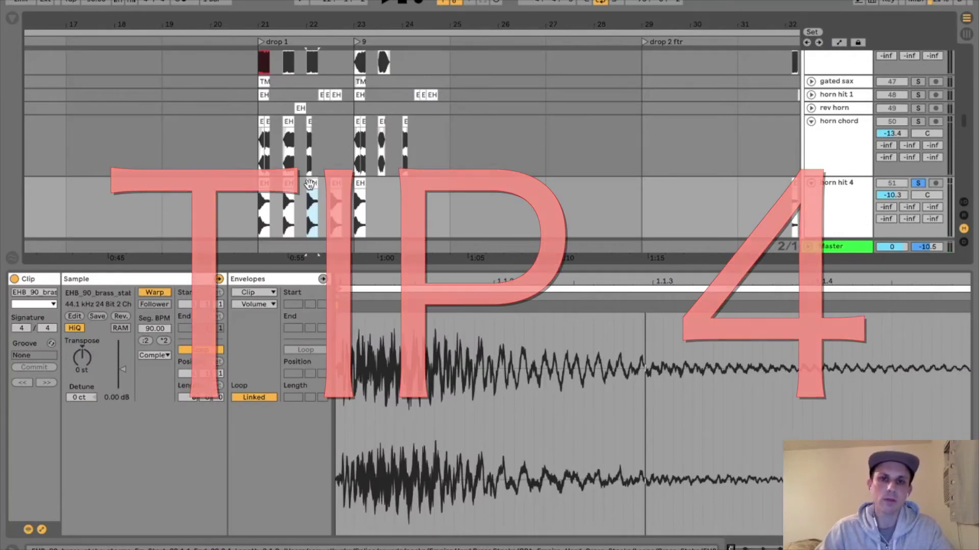
- Switch to Notes to view the INTERVALS note, and return to Ableton Live
key("super+Tab")
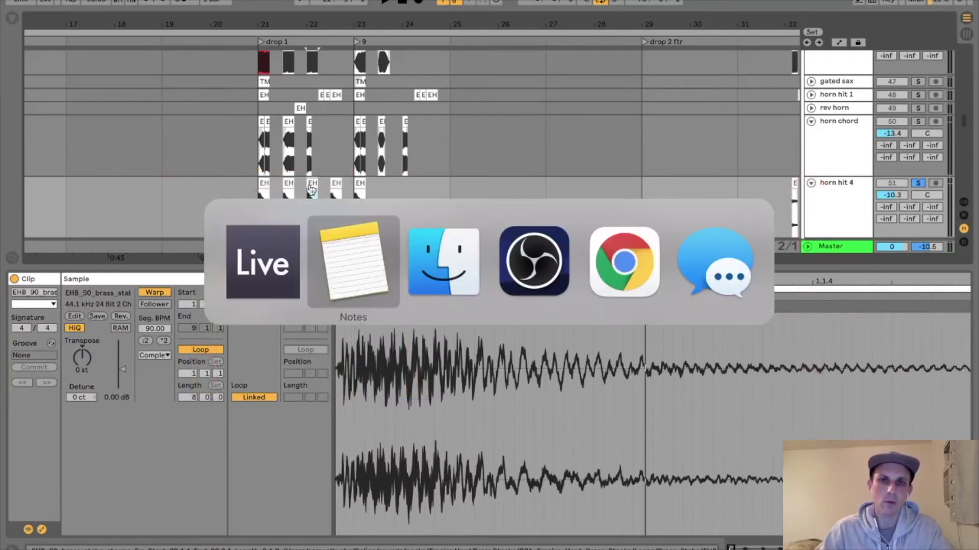
left_click_drag(274, 224, 183, 32)
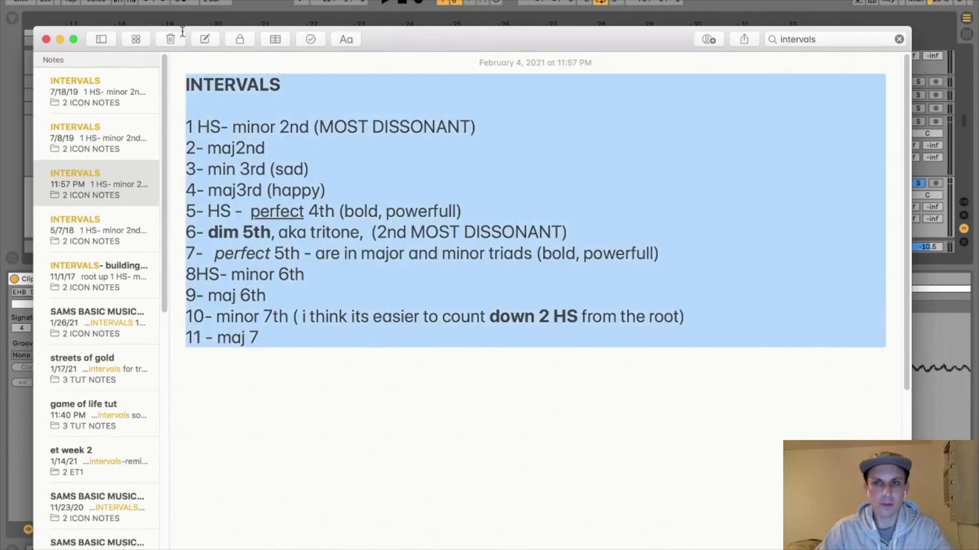
key("super+Tab")
- Play the soloed brass stabs on horn hit 4 from drop 1, selecting the first three clips to follow their transposition
left_click_drag(251, 16, 251, 77)
left_click(325, 183)
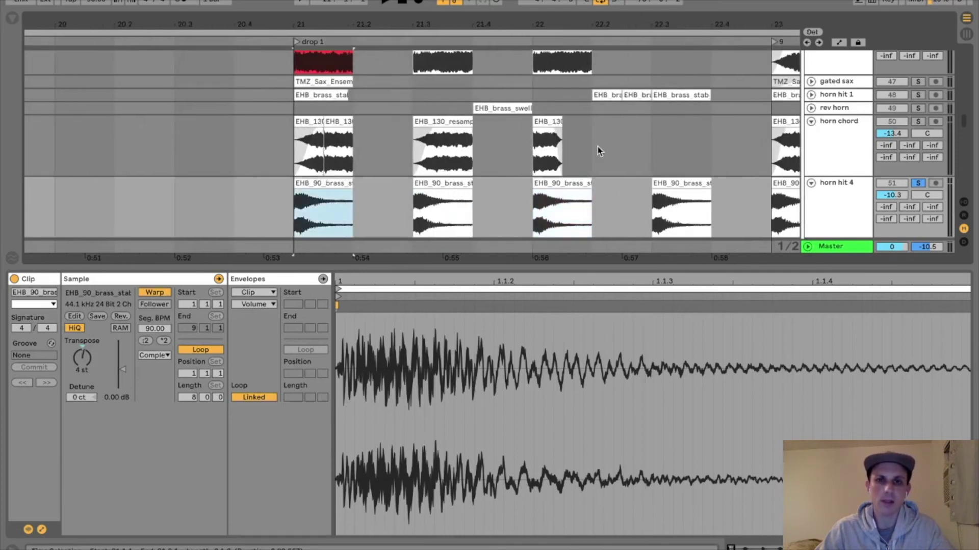
key("space")
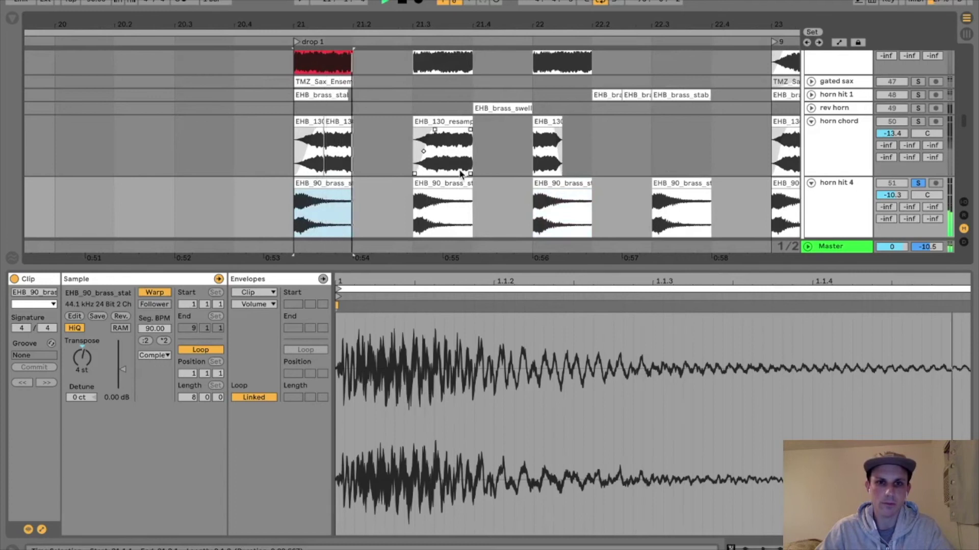
left_click(442, 184)
left_click(557, 182)
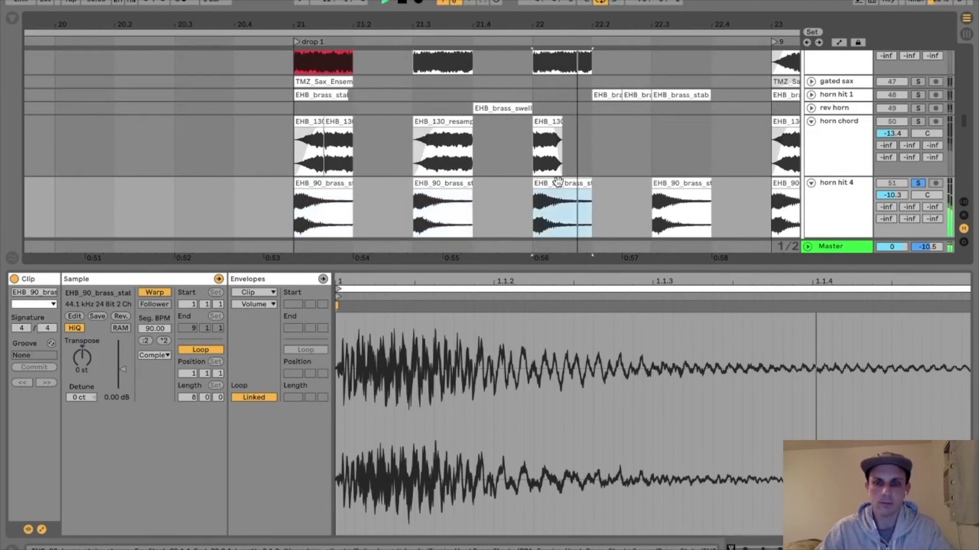
key("space")
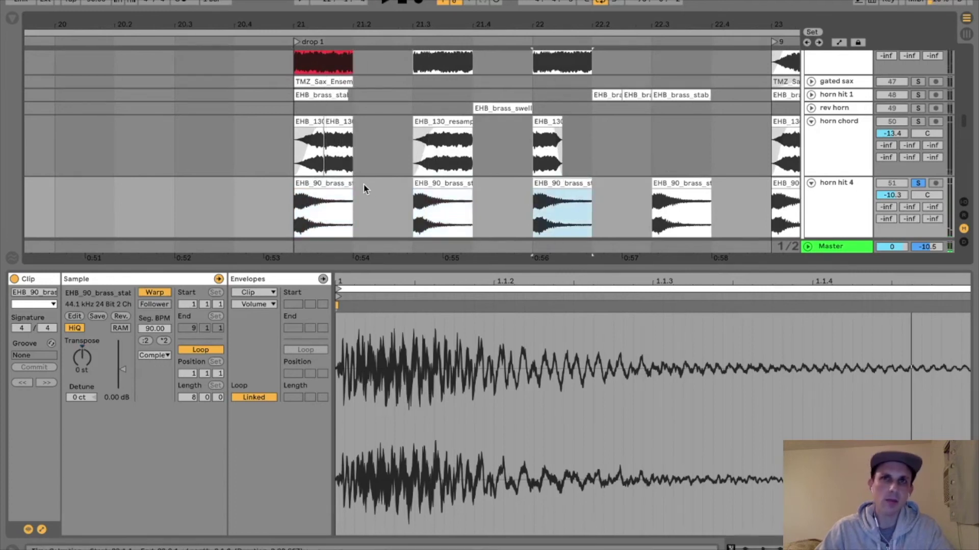
- Examine the Transpose settings of the first and second brass stab clips on horn hit 4
left_click(337, 183)
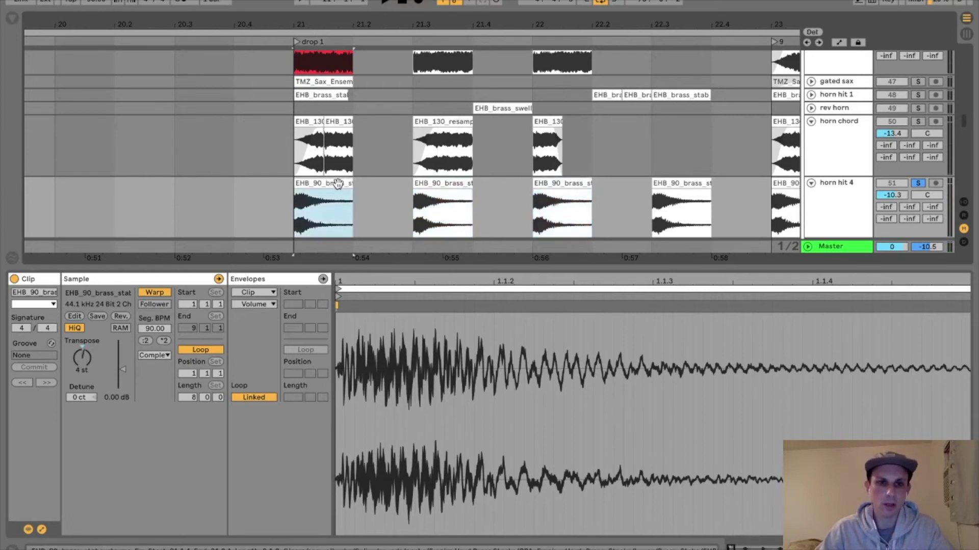
left_click(72, 363)
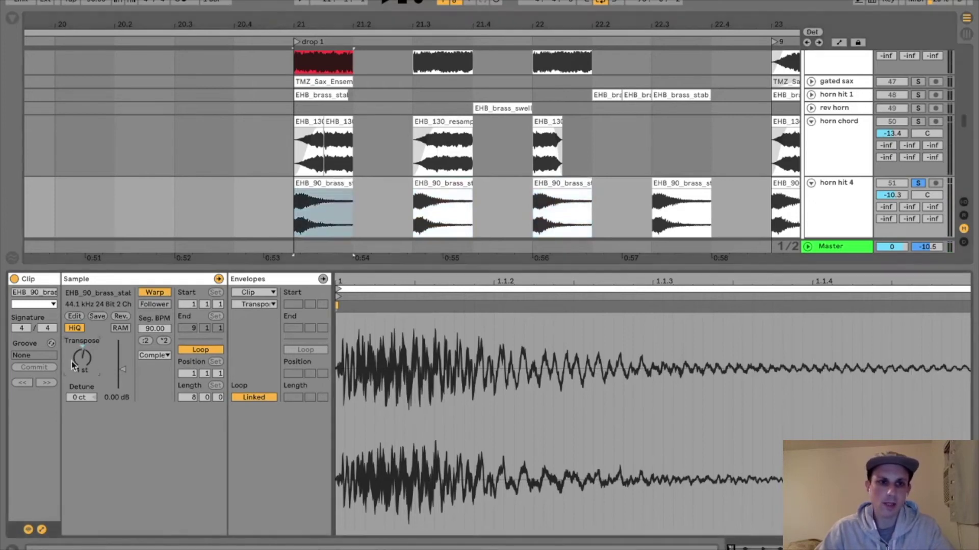
left_click(329, 185)
left_click(441, 183)
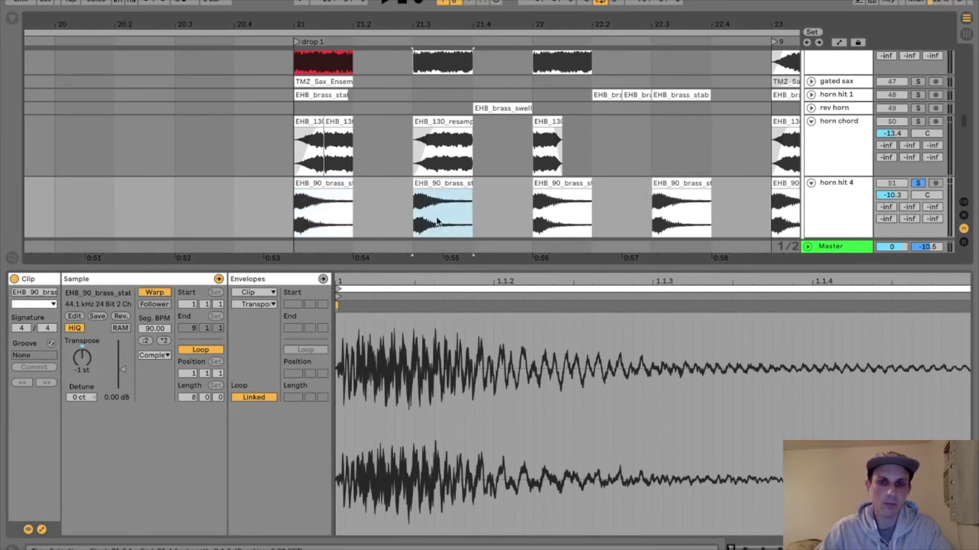
- Compare the Transpose settings of the four brass stab clips on horn hit 4 in drop 1, including the third and fourth
left_click(540, 185)
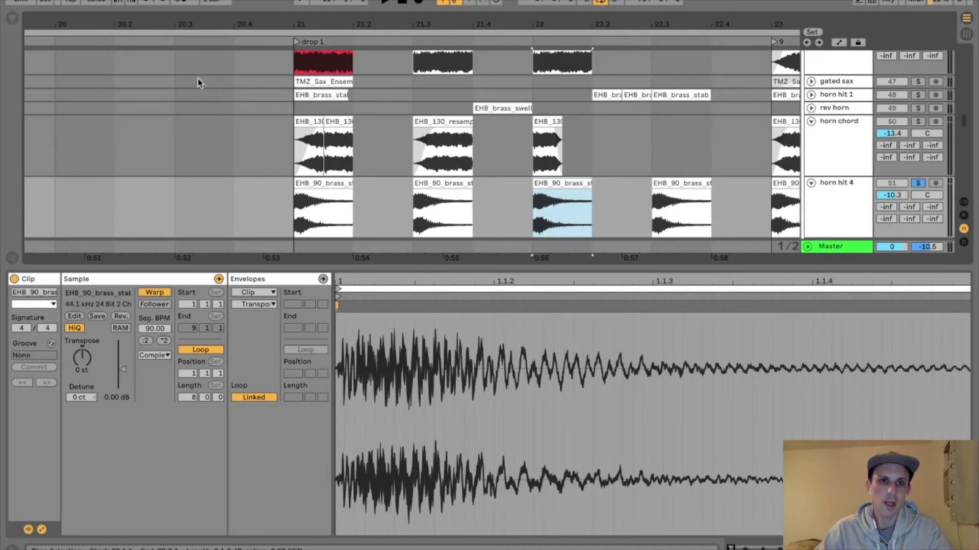
left_click(313, 186)
left_click(414, 185)
left_click(550, 181)
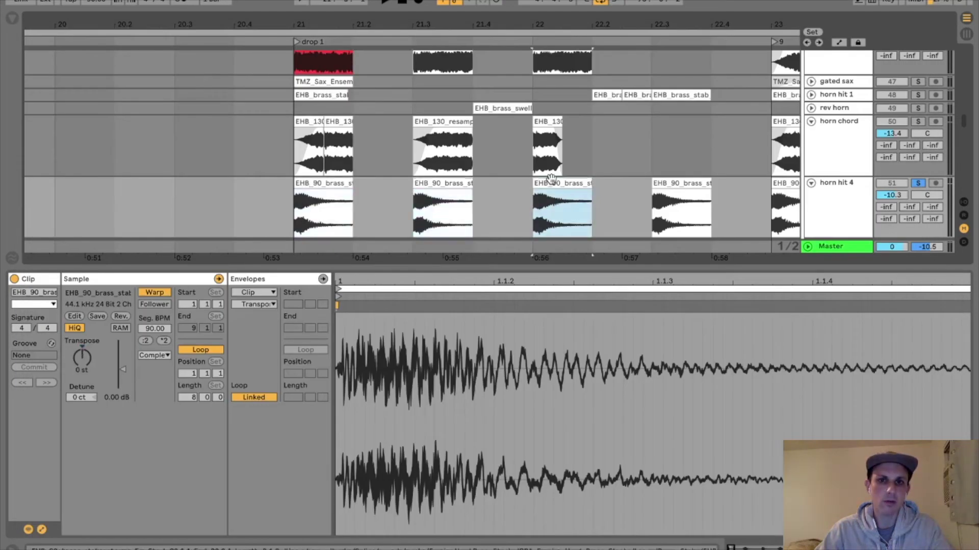
left_click(673, 181)
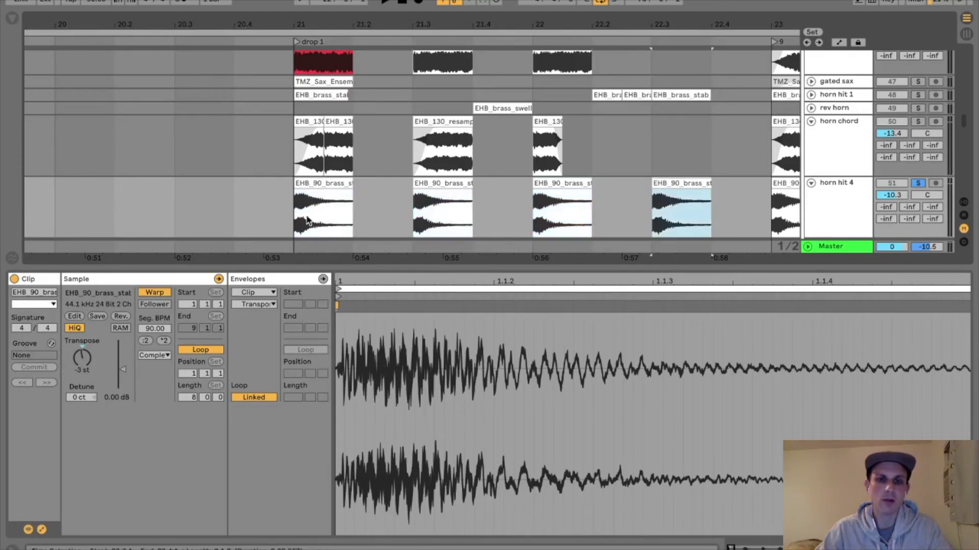
- Select all four brass stabs on horn hit 4 and play drop 1 with the synth and horn tracks soloed together
left_click_drag(306, 220, 722, 198)
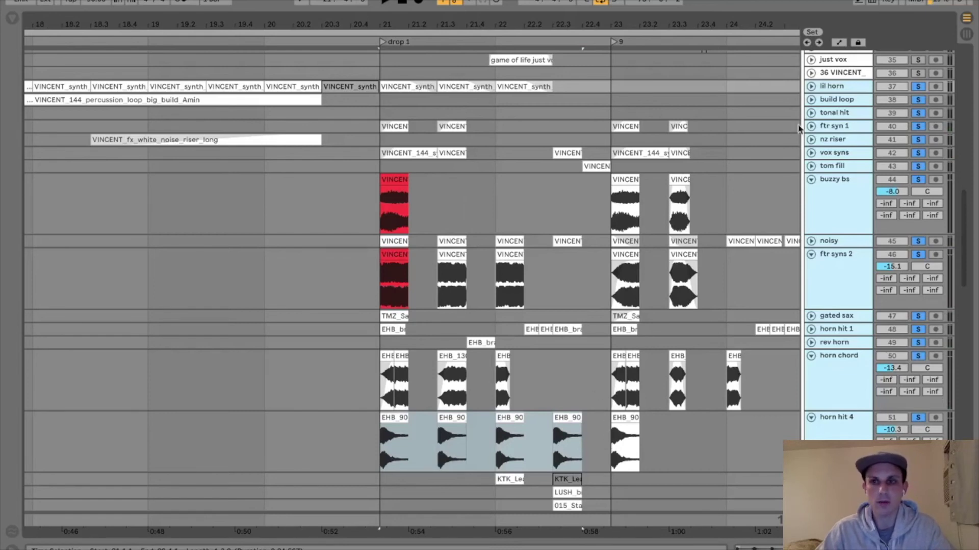
key("space")
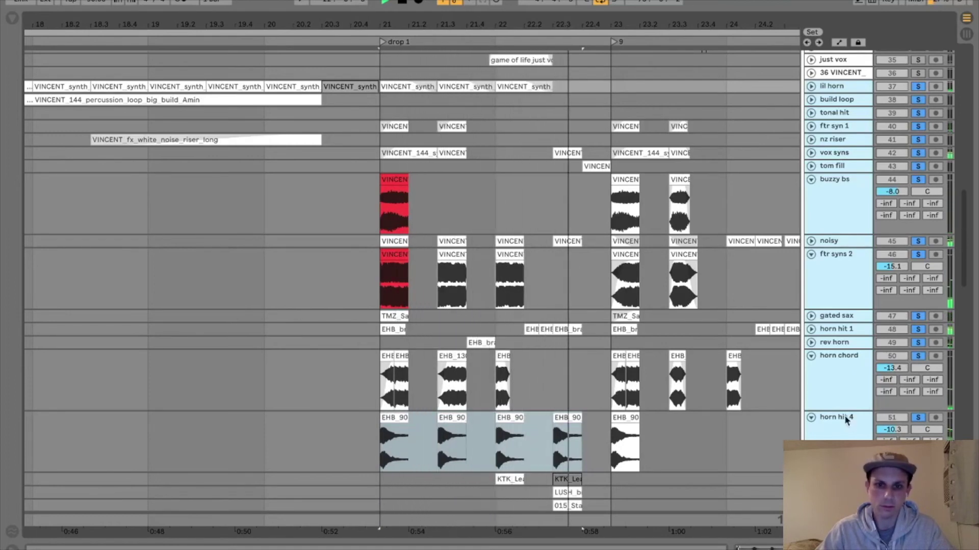
key("space")
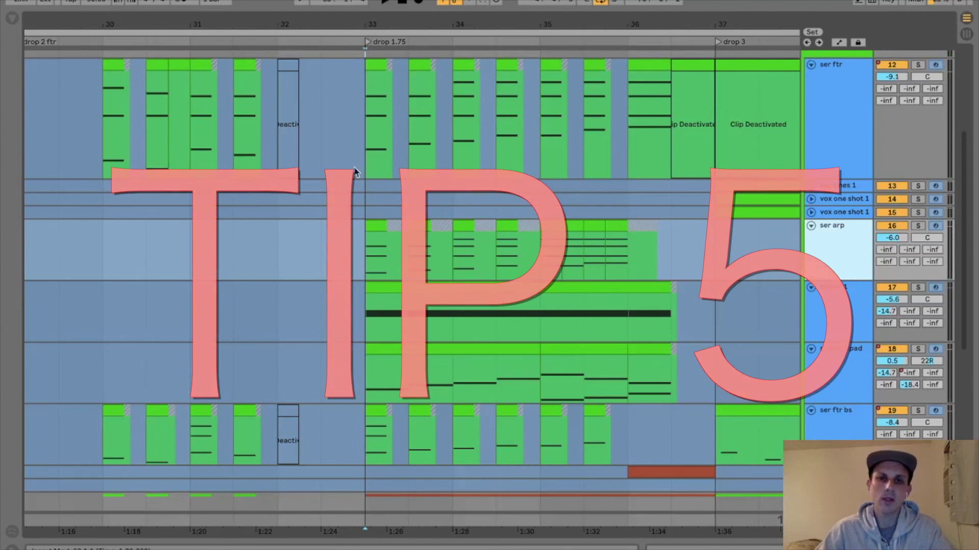
- Select the ser ftr clips across drop 1.75, followed by the first clips on ser arp and ser ftr bs, to compare the chord layers
left_click_drag(366, 166, 452, 122)
left_click_drag(522, 122, 712, 94)
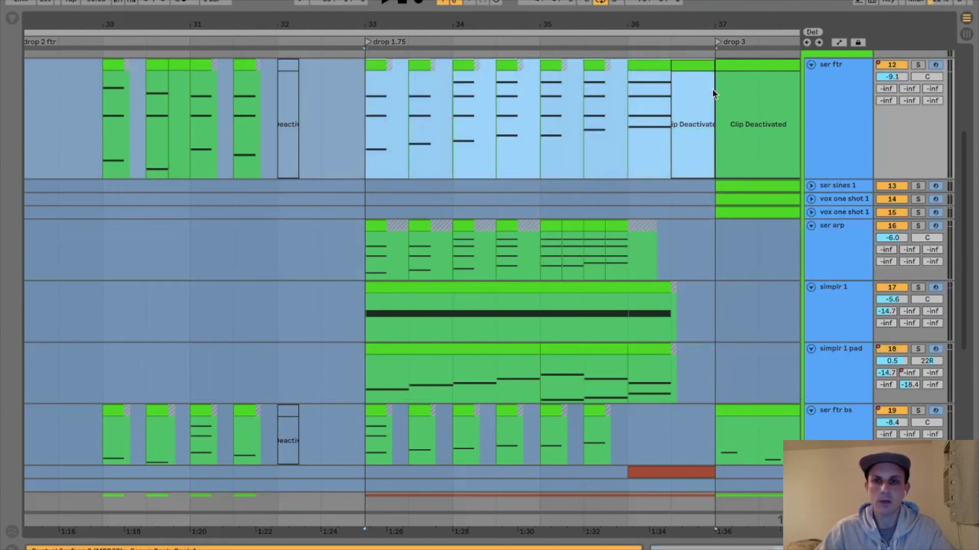
left_click(372, 227)
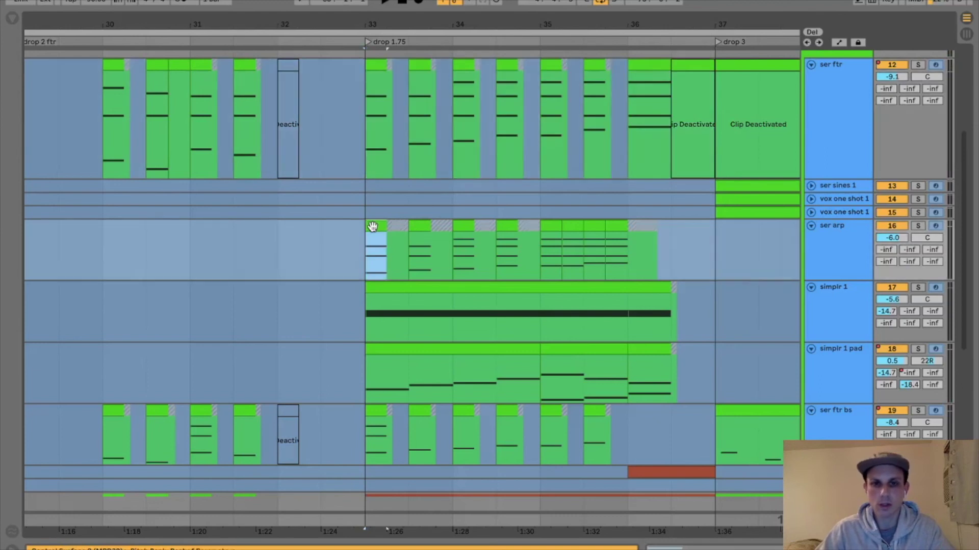
left_click(373, 415)
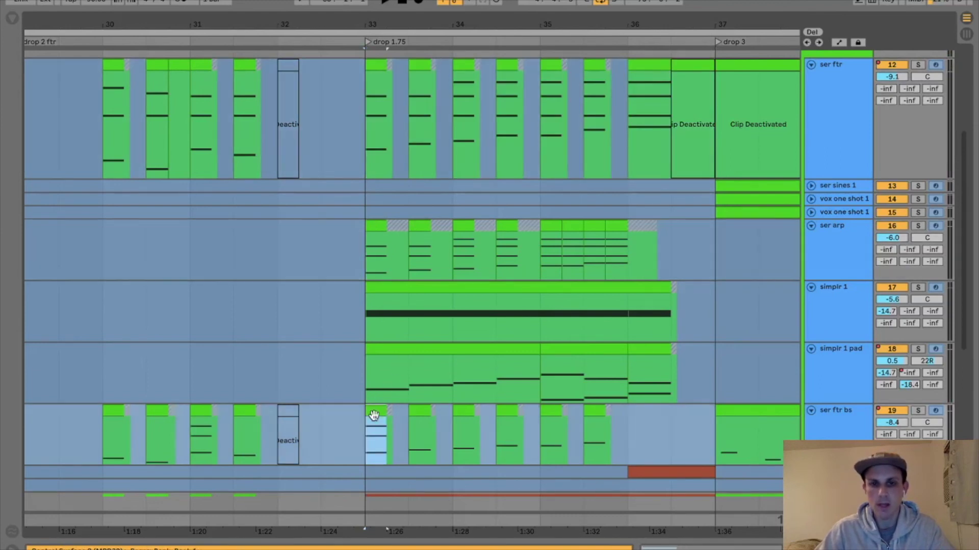
- Solo the ser ftr track and play its chords from drop 1.75
left_click(821, 90)
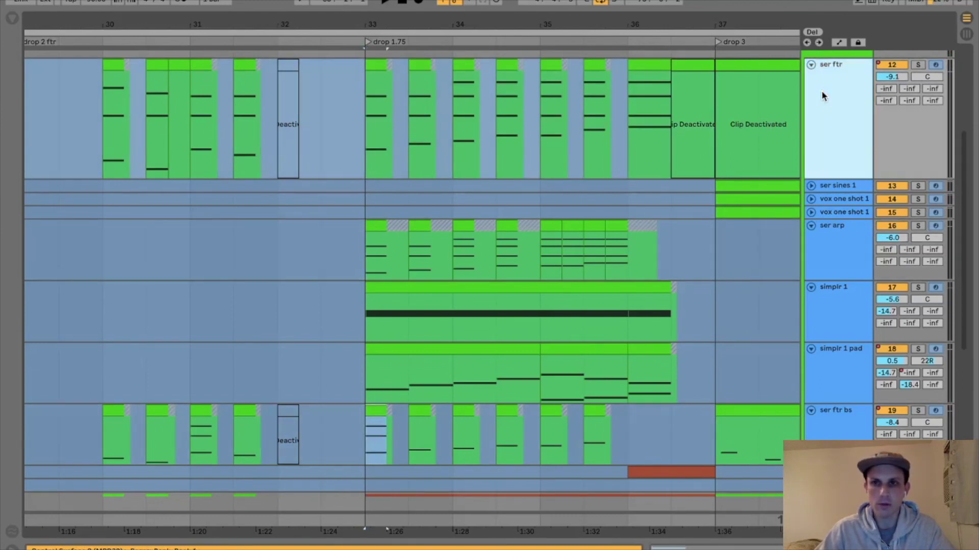
key("s")
key("space")
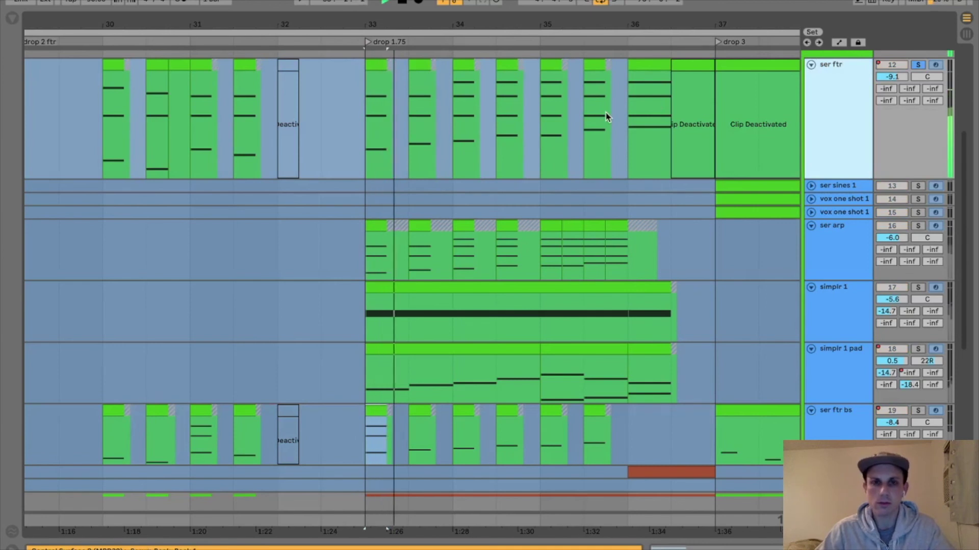
key("space")
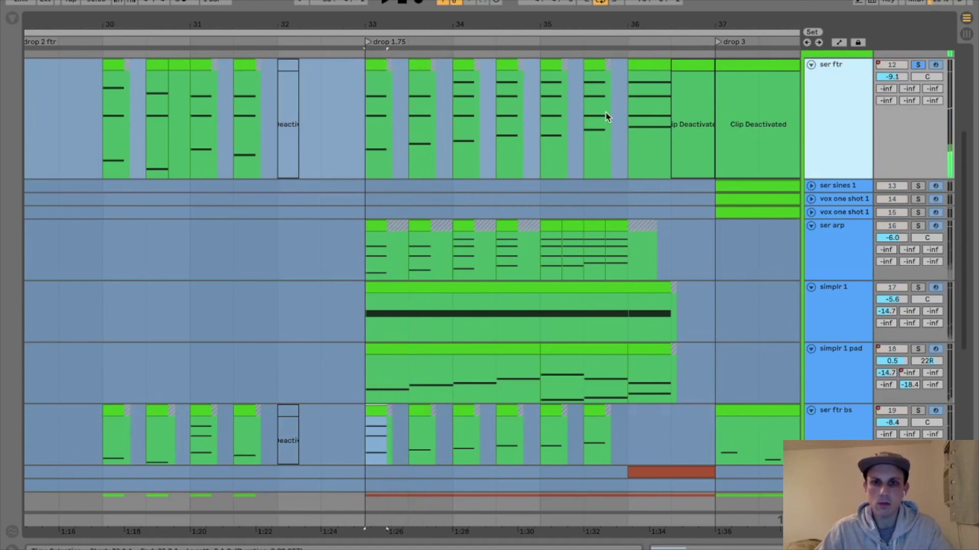
- Switch the solo to ser ftr bs and play its bass part from the first clip of drop 1.75
left_click(831, 407)
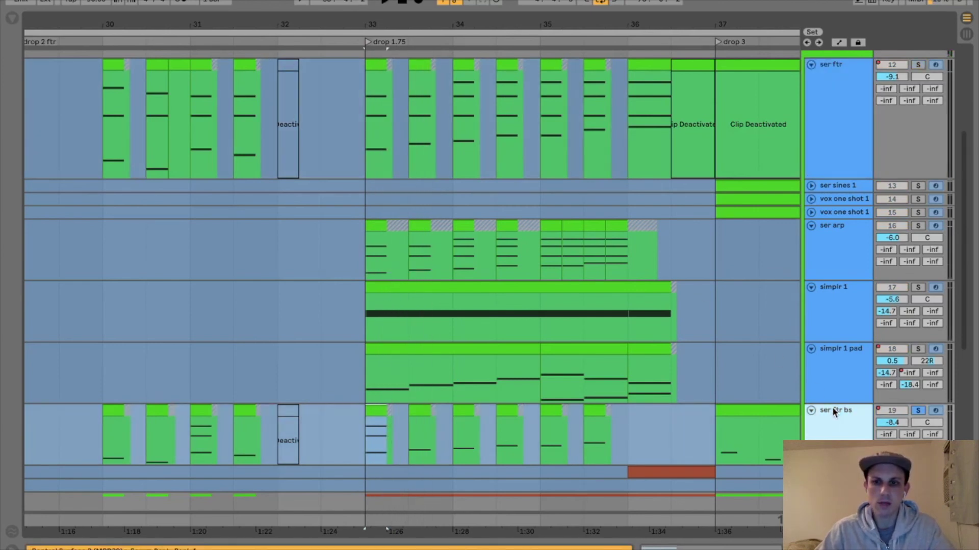
left_click(381, 410)
key("space")
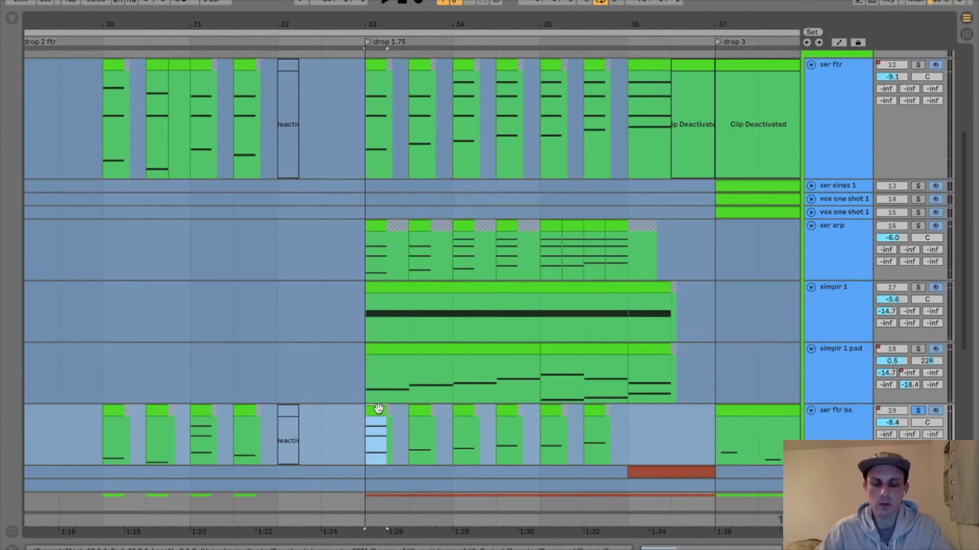
- Compare the ser ftr bs, ser ftr and ser arp tracks, selecting the arp and ser ftr clips across drop 1.75
left_click(846, 424)
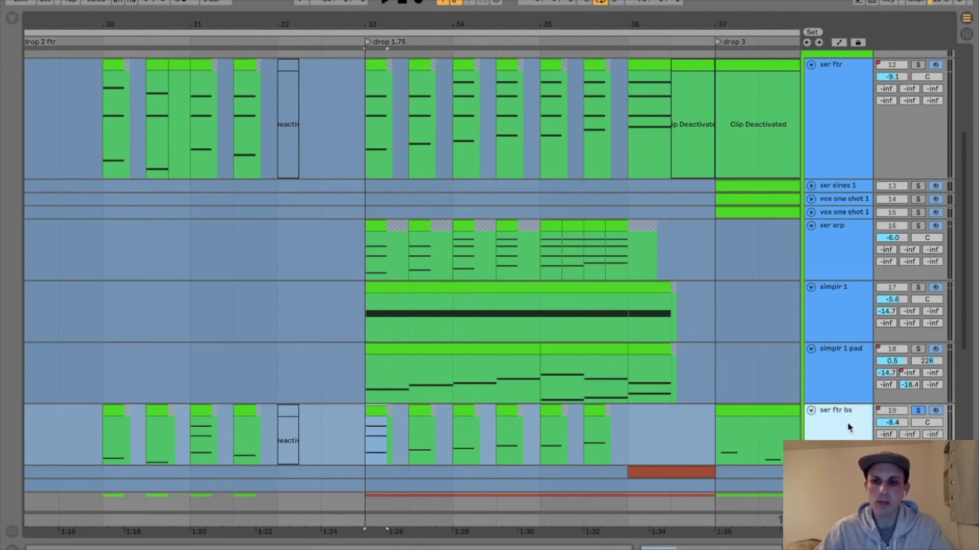
left_click(864, 121)
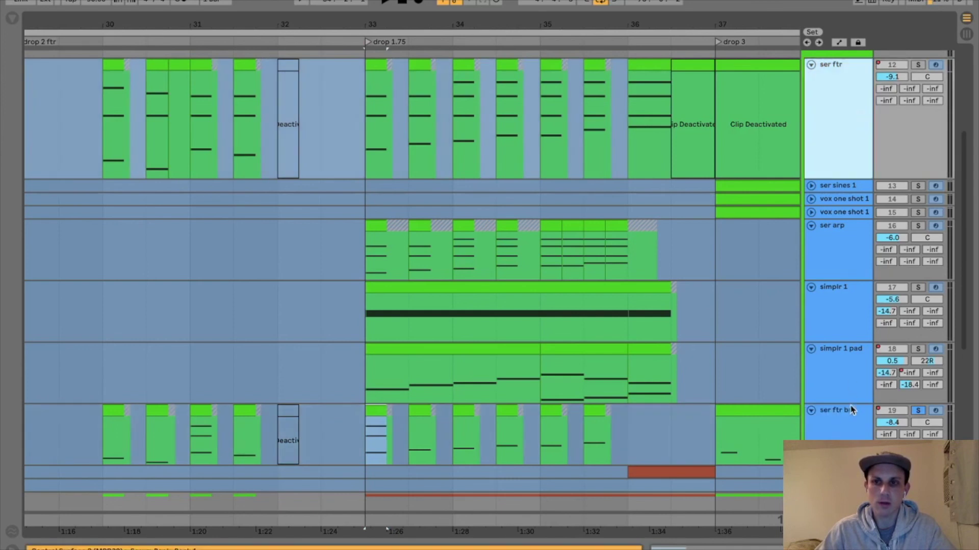
left_click(850, 238)
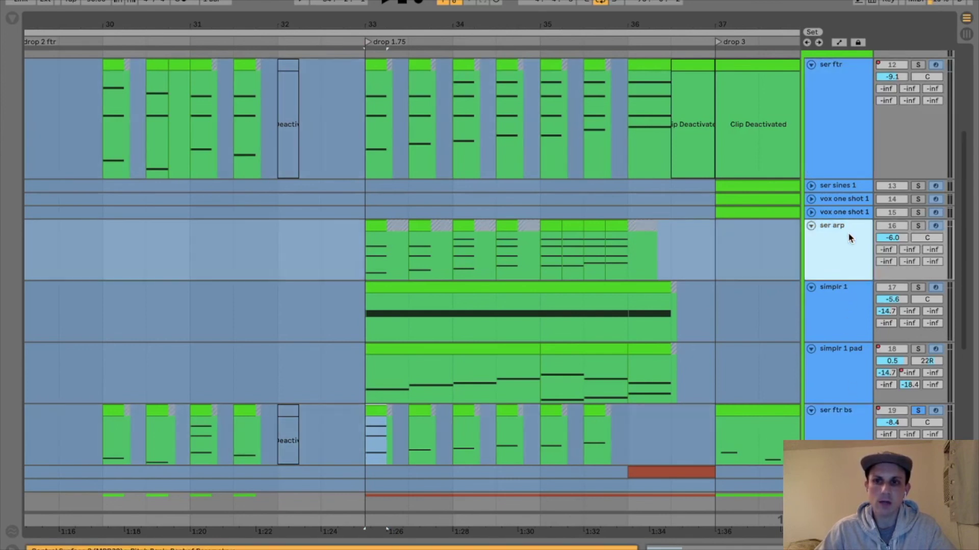
left_click(381, 226)
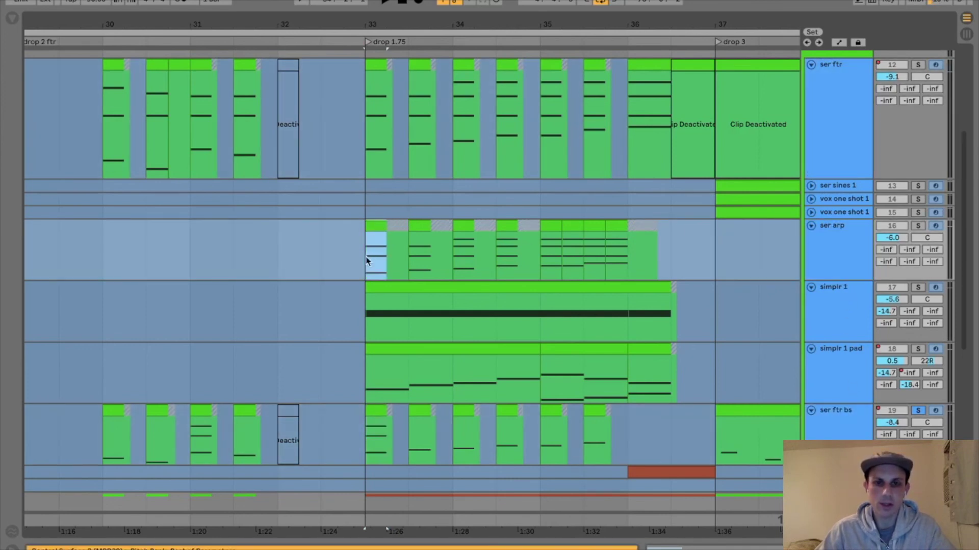
left_click(677, 241, "shift")
left_click_drag(676, 236, 708, 234)
left_click_drag(371, 121, 717, 105)
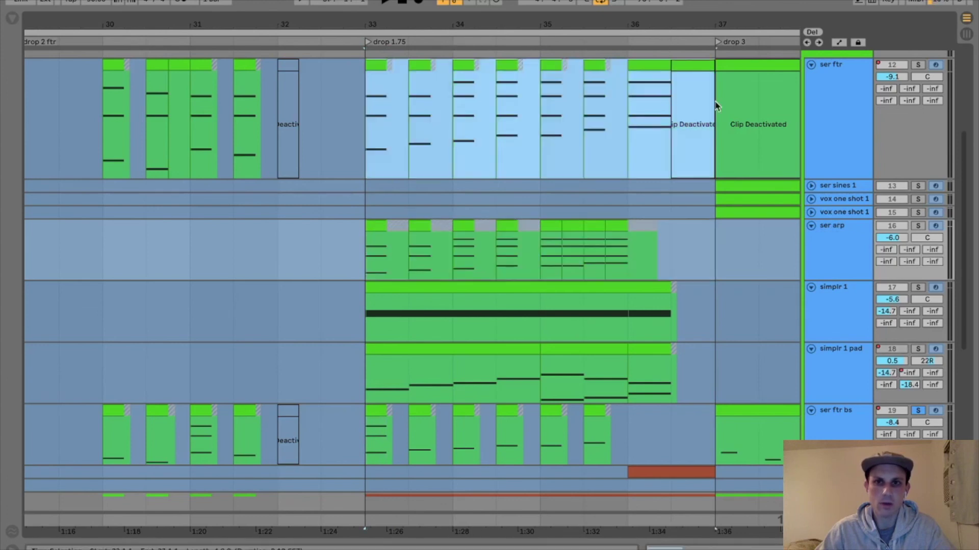
- Play the soloed ser arp track from its first clip in drop 1.75, and remove the solo after listening
left_click(375, 228)
key("space")
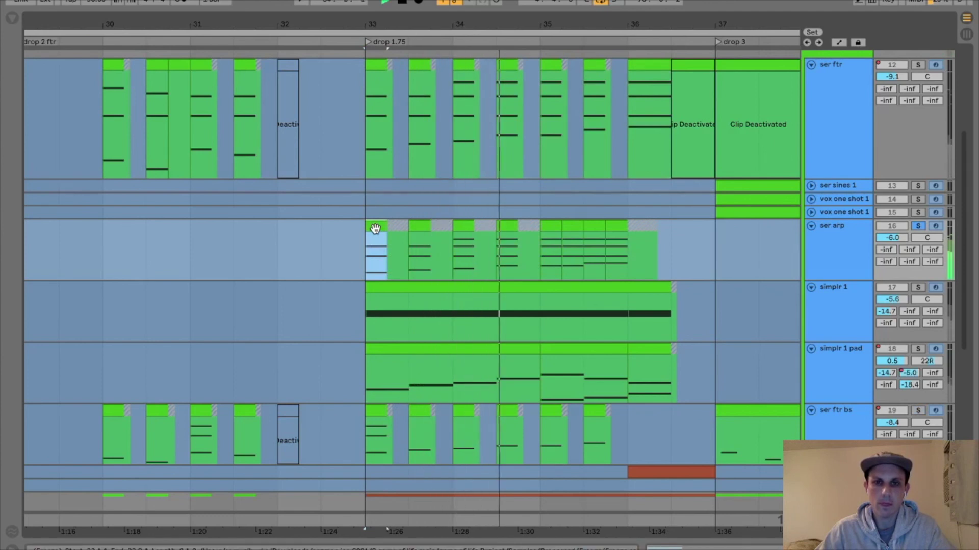
key("space")
key("s")
- Play the unsoloed layers together from drop 1.75, and select all clips in that section from ser ftr through ser ftr bs
scroll(878, 138, "up", 3)
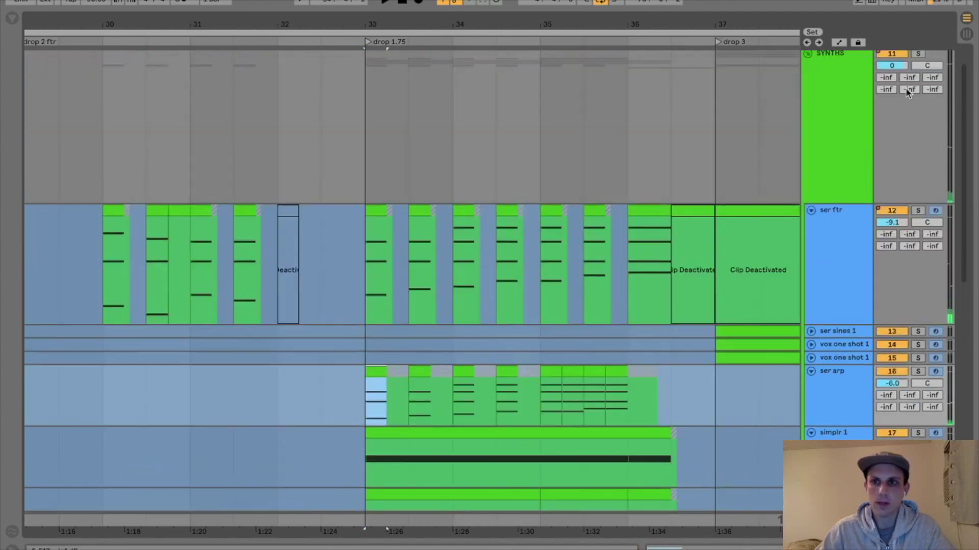
scroll(900, 367, "down", 3)
key("space")
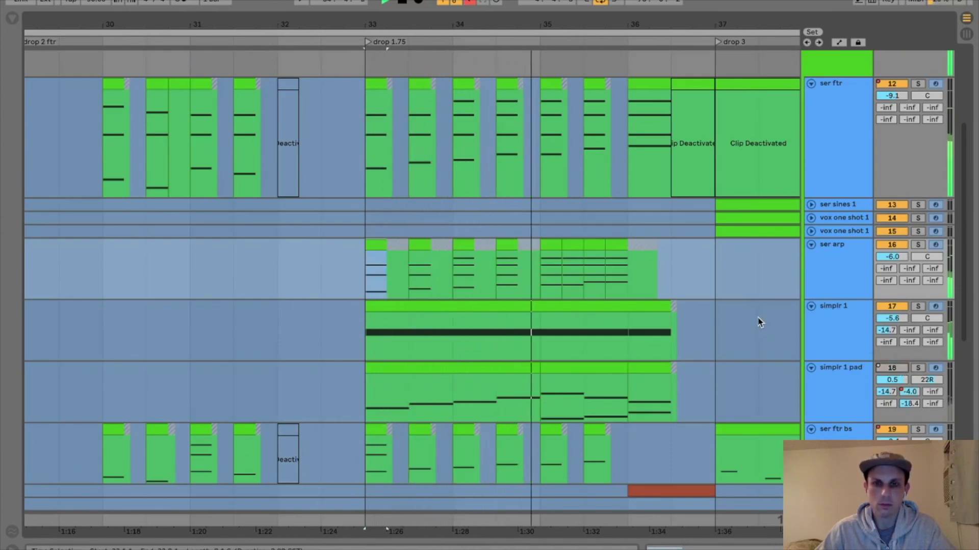
key("space")
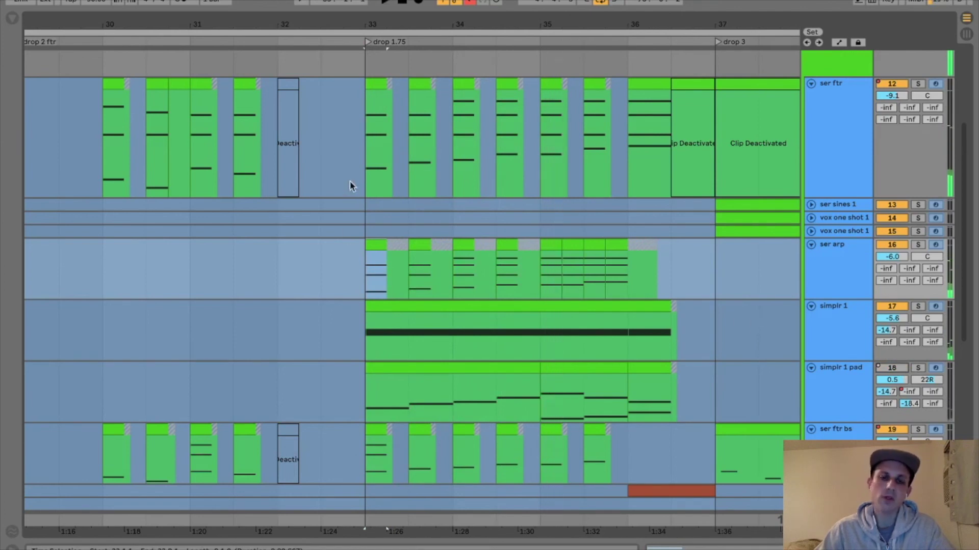
left_click_drag(357, 165, 714, 441)
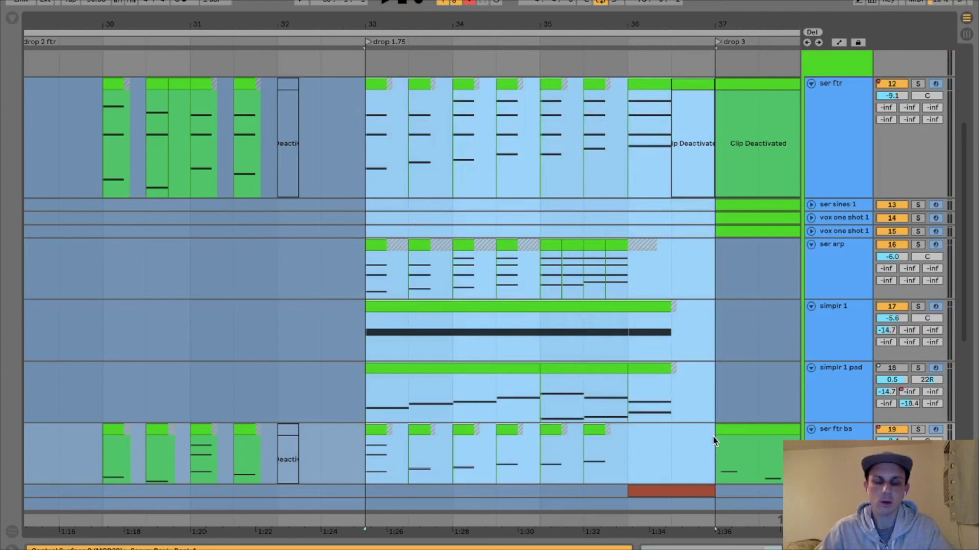